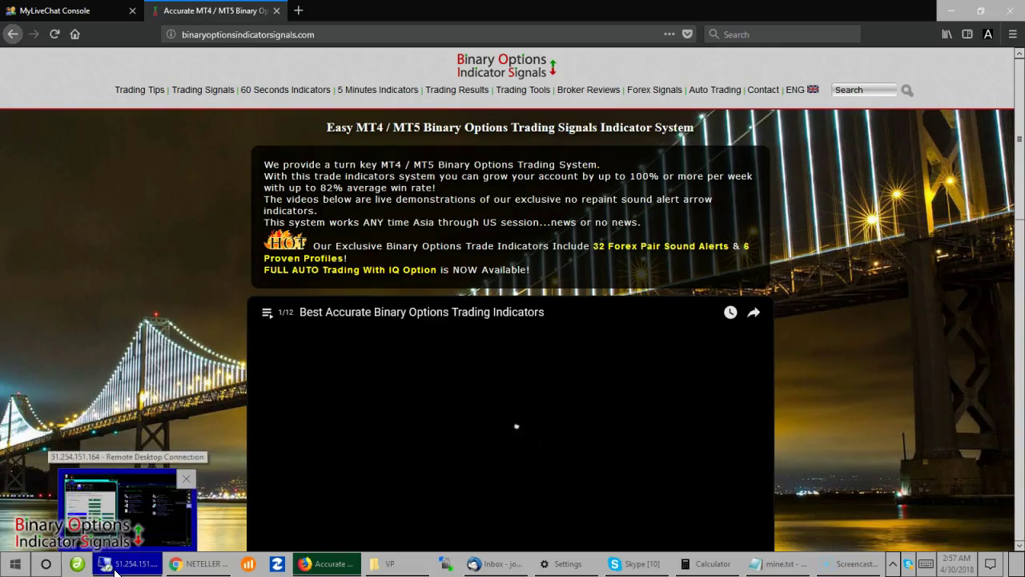
- Switch to the remote server desktop showing Control Panel and the theme colour reference image
left_click(116, 567)
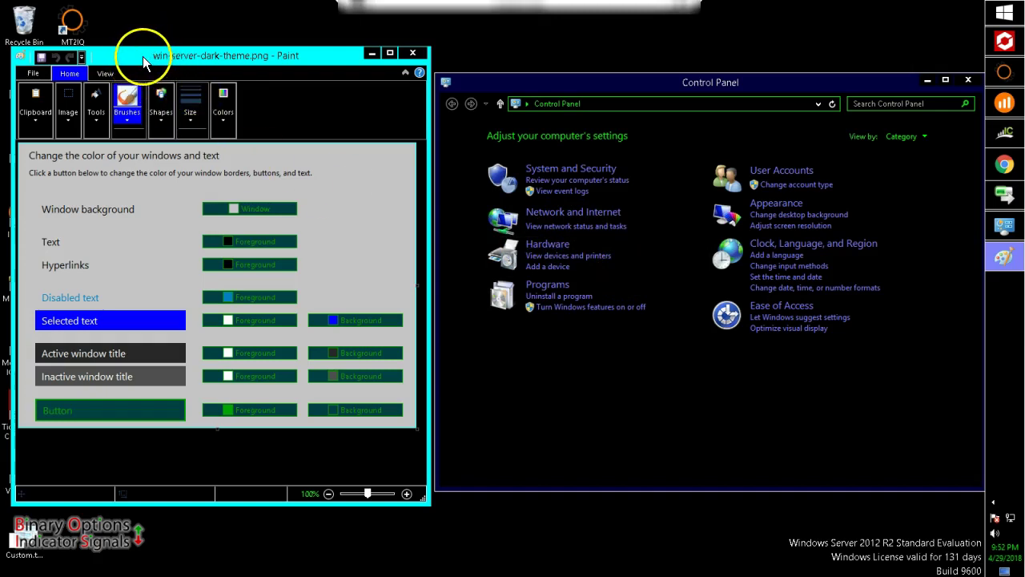
- Move the reference image aside and bring up High Contrast #2's window and text colour settings
mouse_move(152, 52)
left_mouse_down()
mouse_move(363, 86)
mouse_move(146, 74)
left_mouse_up()
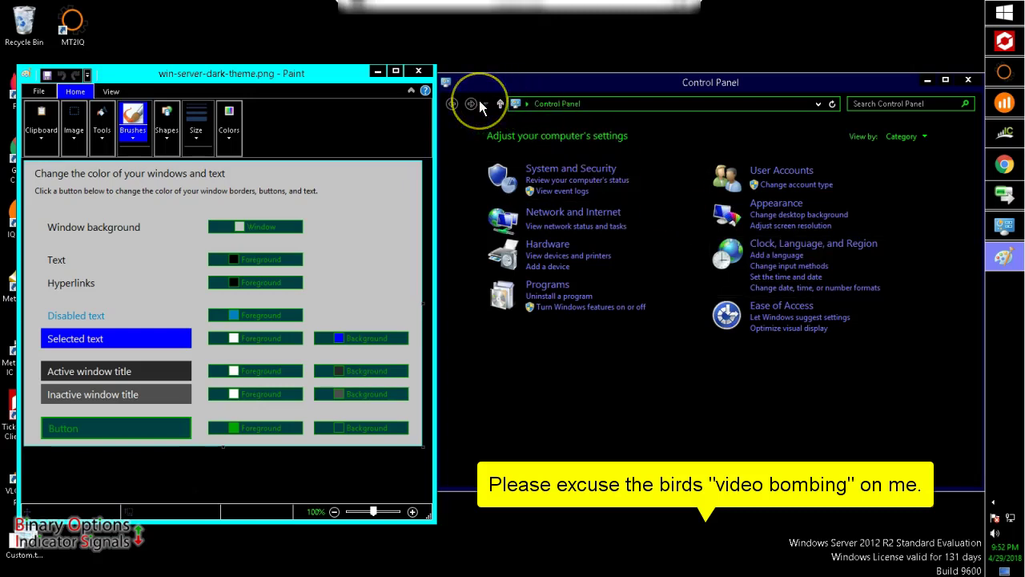
left_click(790, 205)
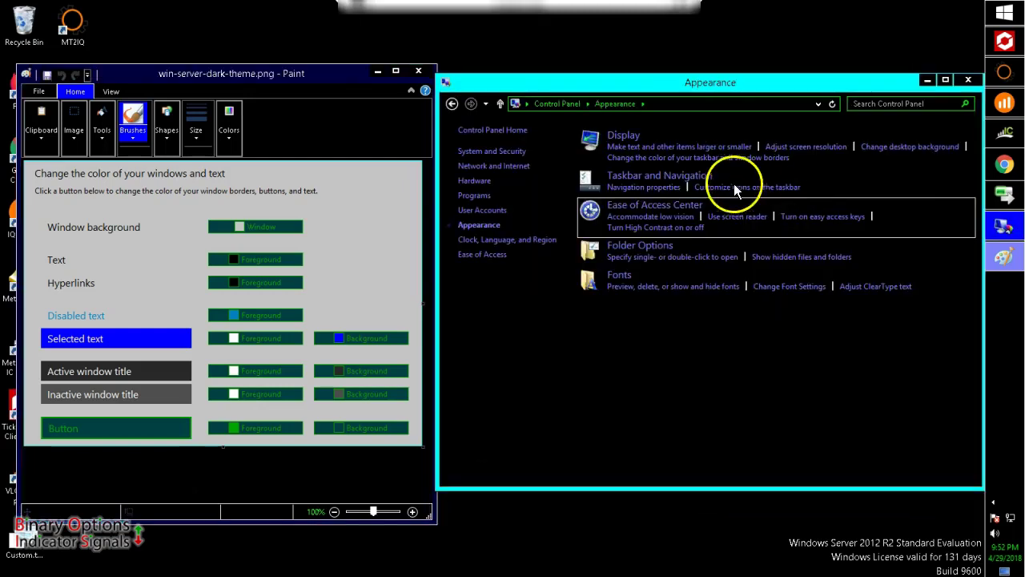
left_click(644, 160)
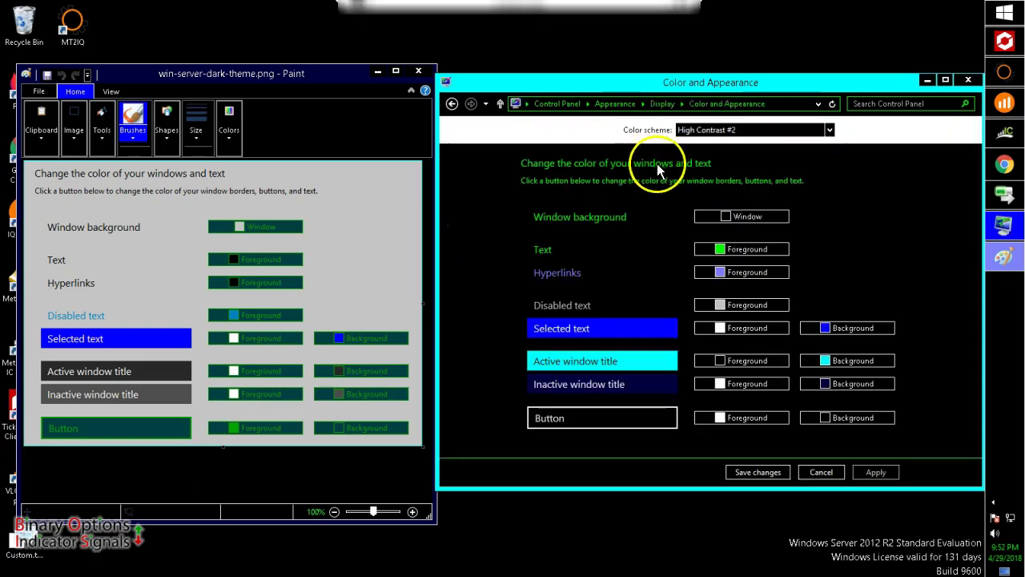
- Set the window background colour to light grey
left_click(726, 218)
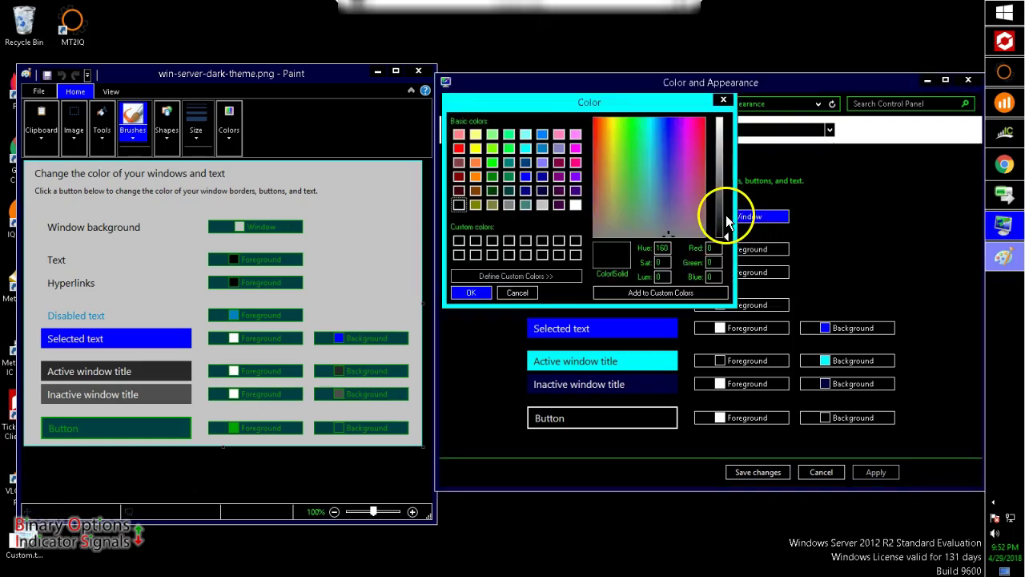
left_click(724, 161)
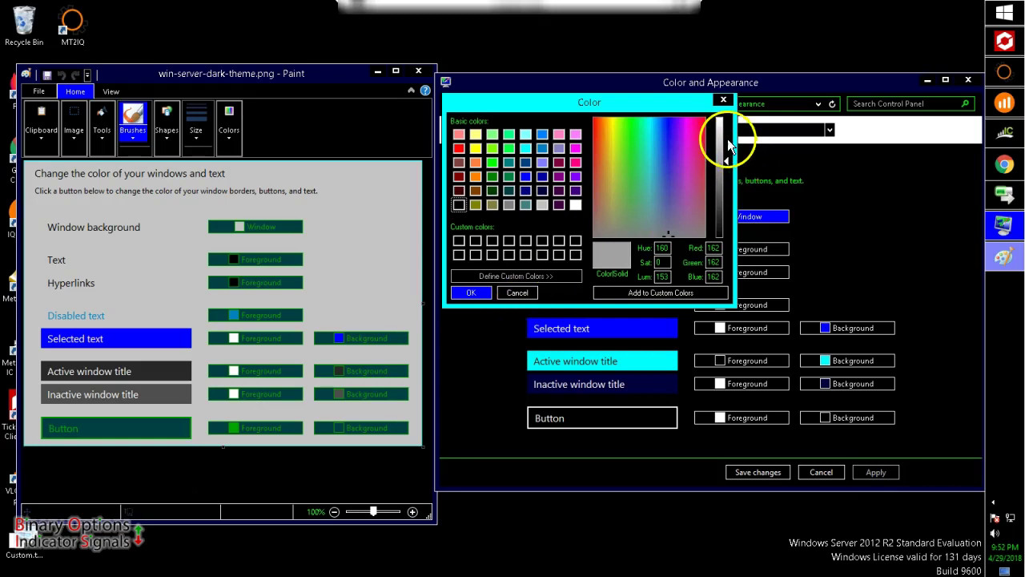
left_click(725, 154)
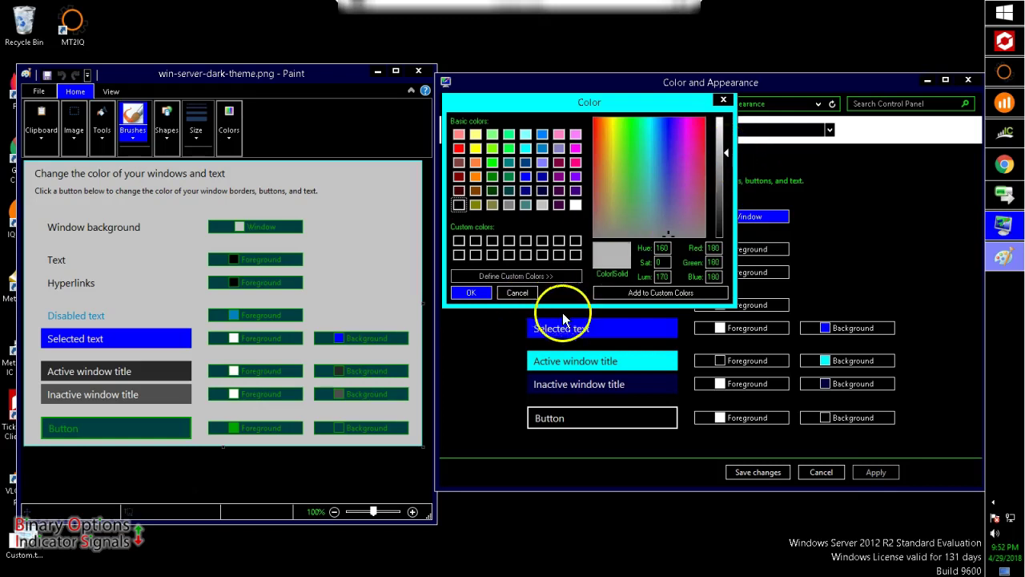
left_click(470, 293)
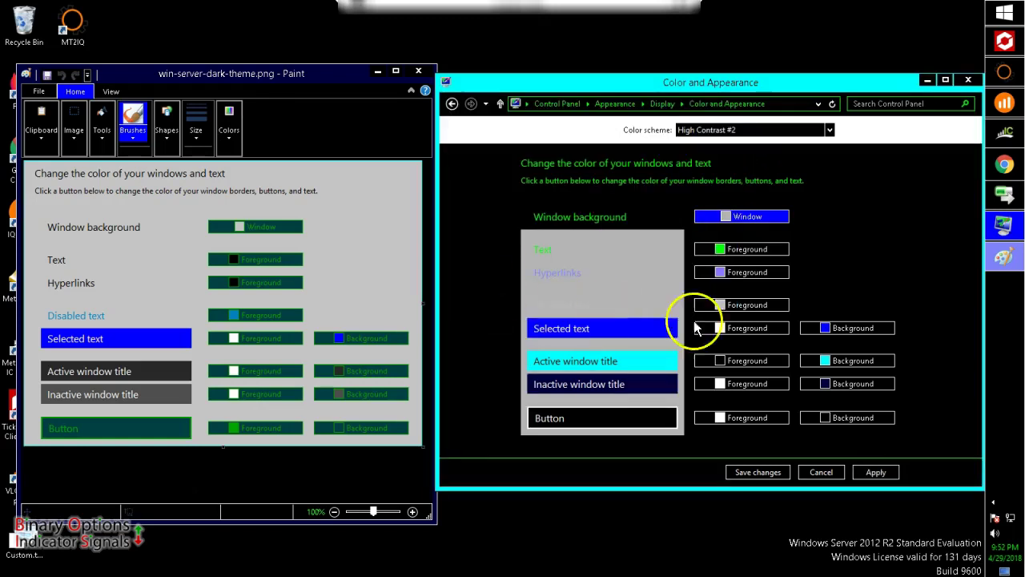
- Make normal text and hyperlinks black, and disabled text blue
left_click(719, 250)
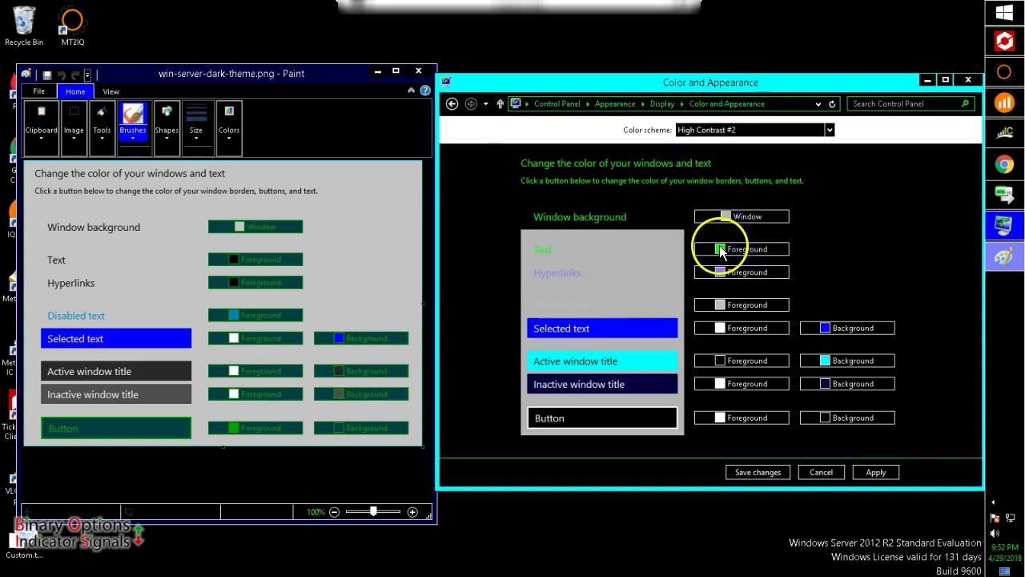
left_click(473, 293)
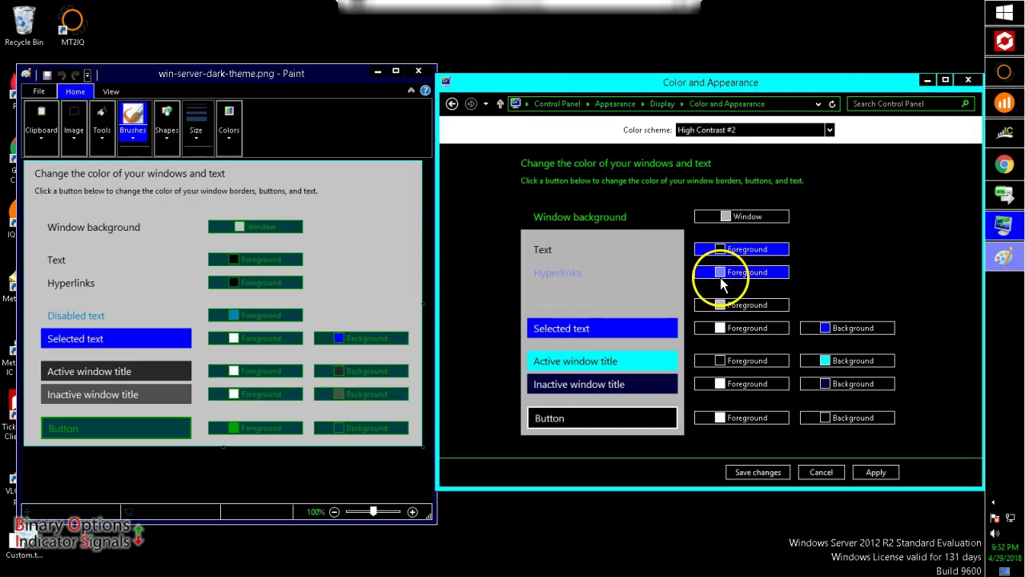
left_click(721, 273)
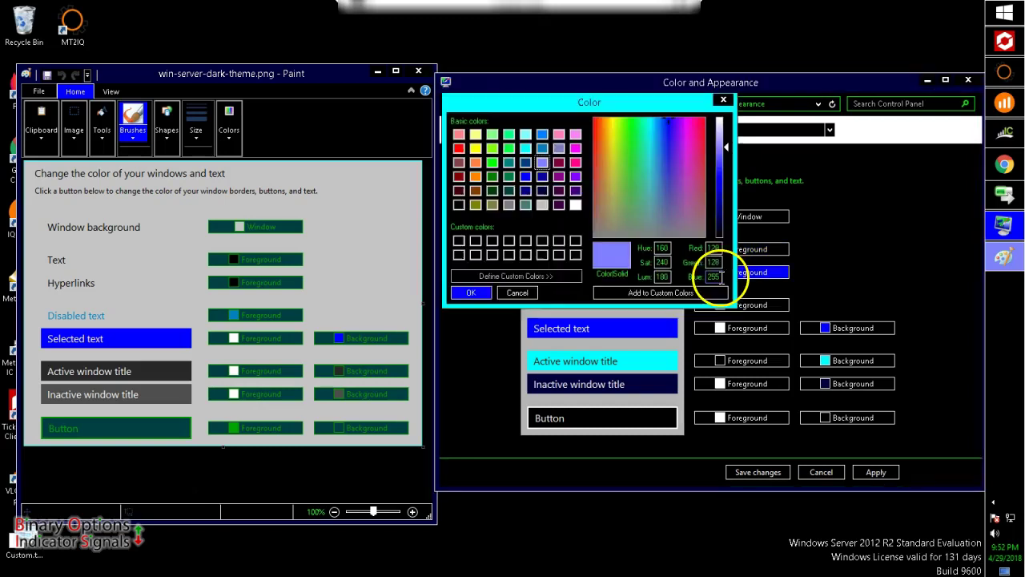
left_click(471, 293)
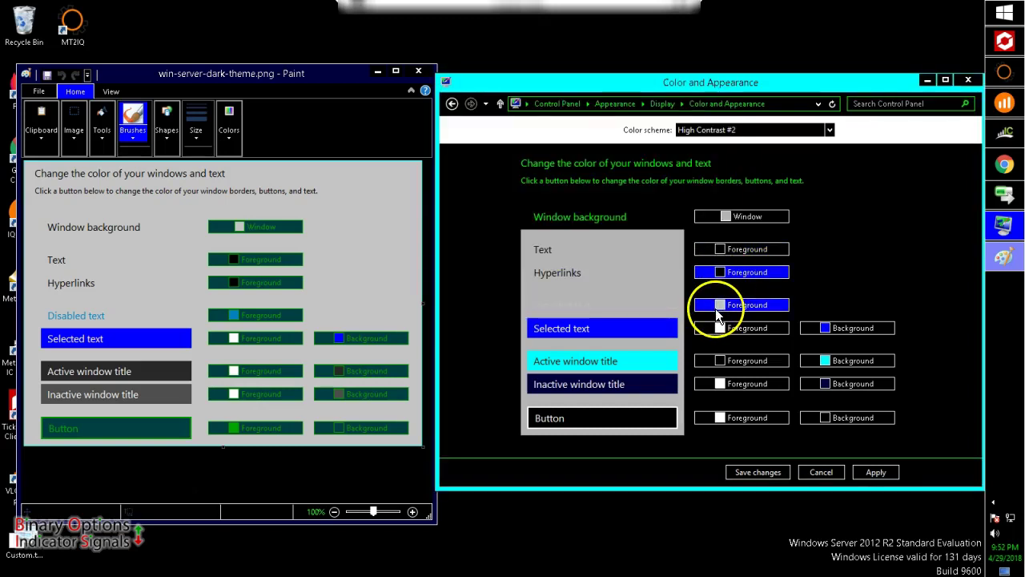
left_click(717, 306)
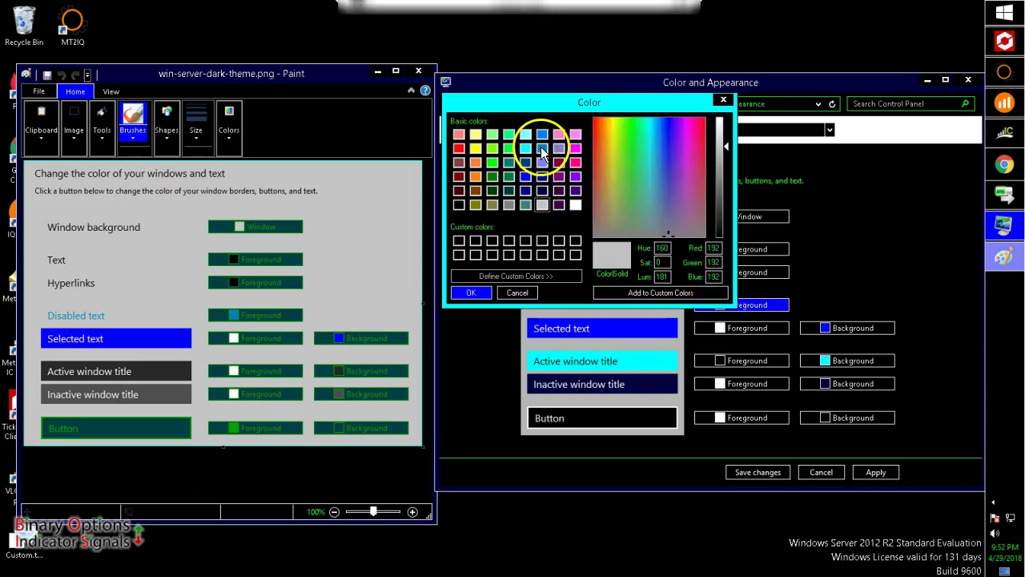
left_click(542, 147)
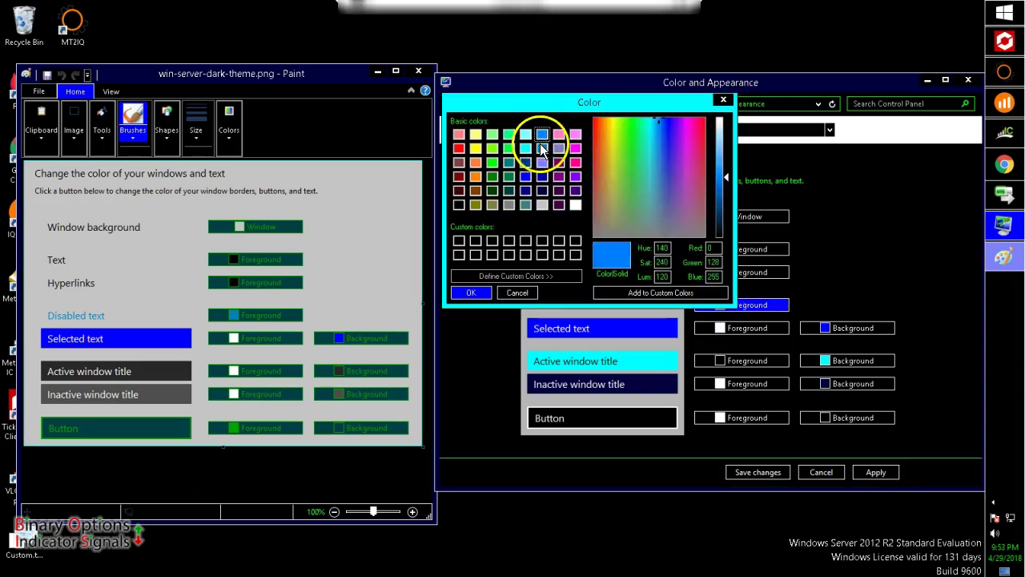
left_click(467, 294)
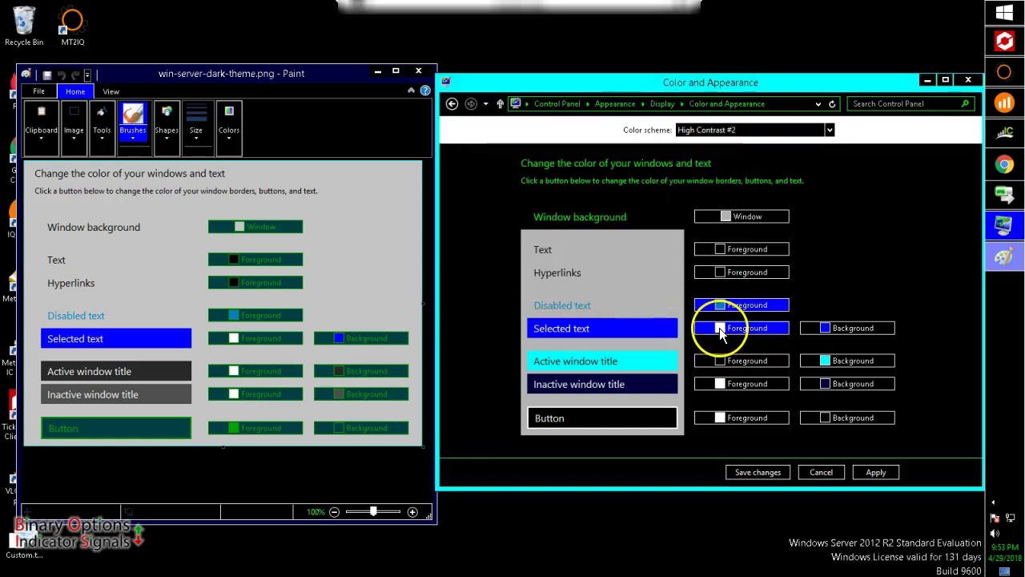
- Keep selected text white and give it a darker blue highlight background
left_click(719, 332)
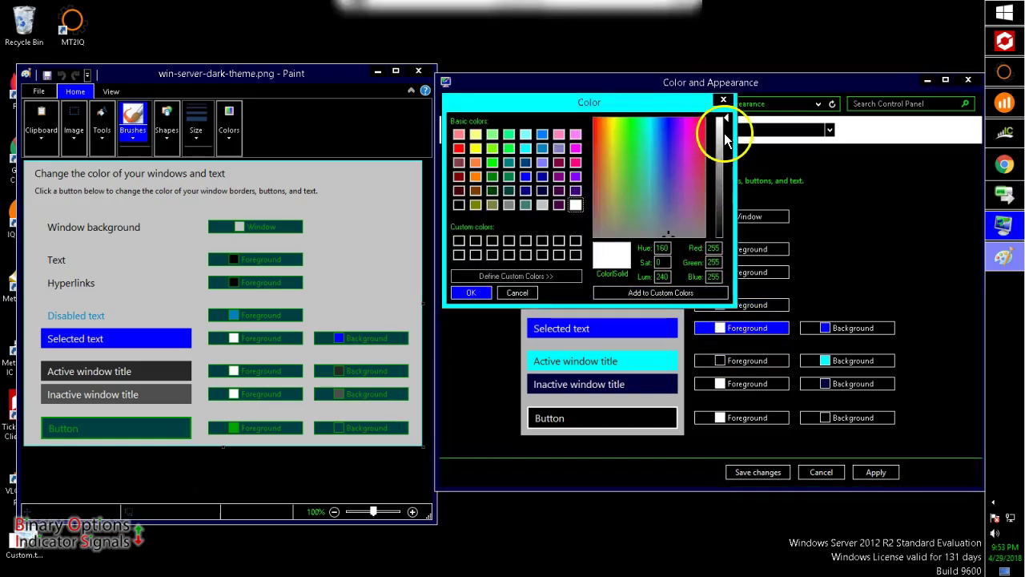
mouse_move(725, 138)
left_mouse_down()
mouse_move(725, 148)
mouse_move(719, 120)
left_mouse_up()
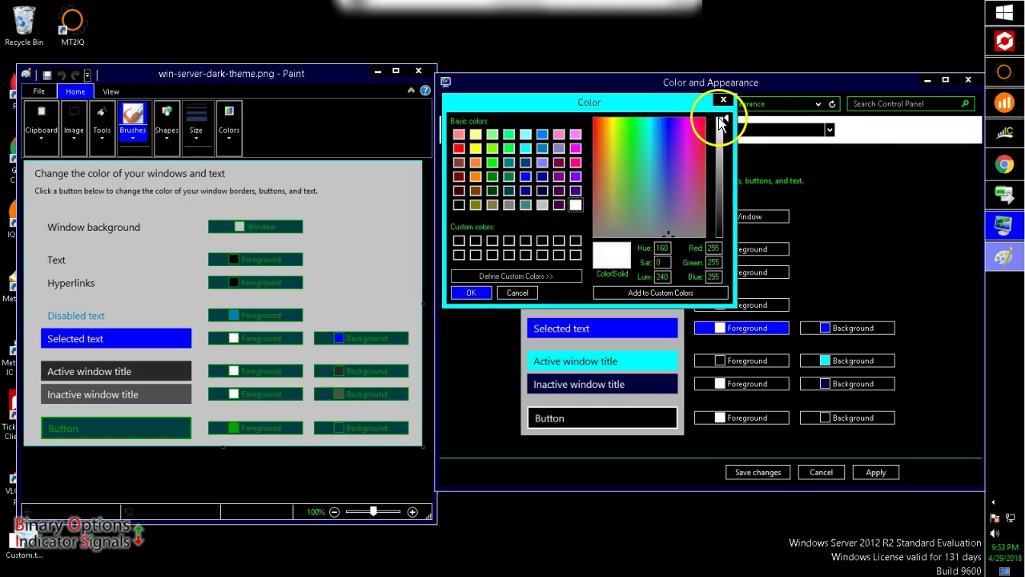
left_click(481, 294)
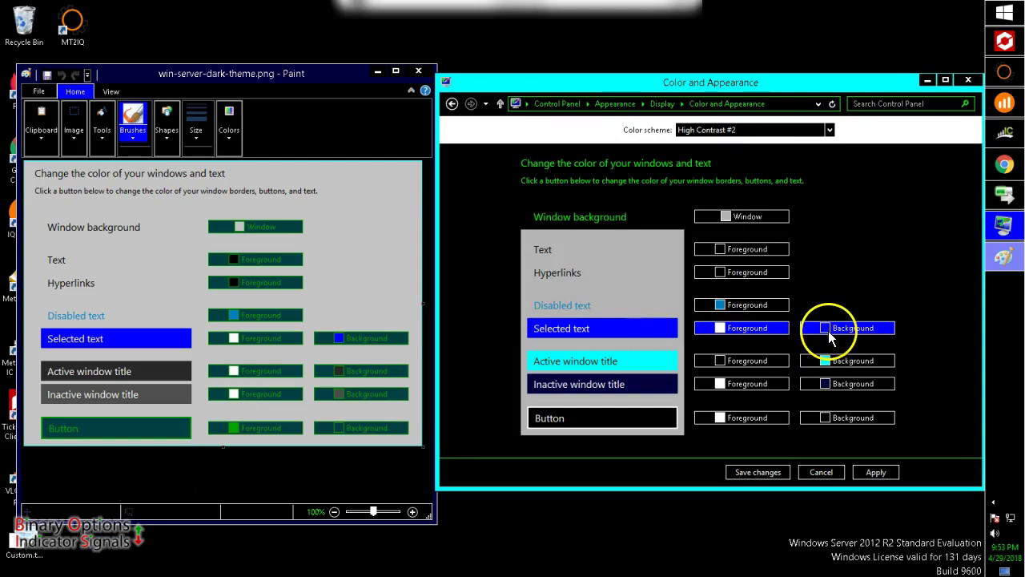
left_click(829, 336)
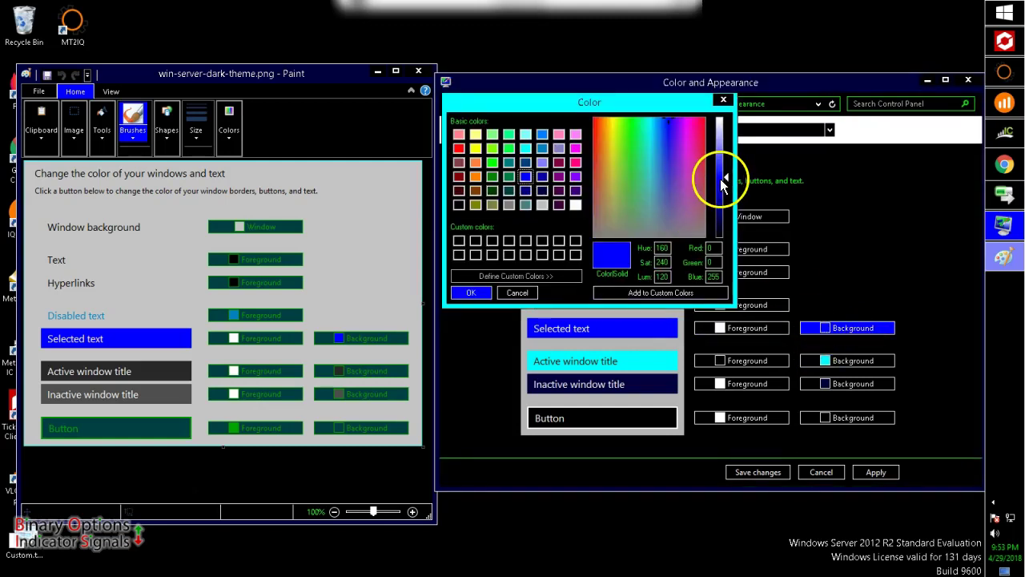
left_click_drag(723, 187, 725, 204)
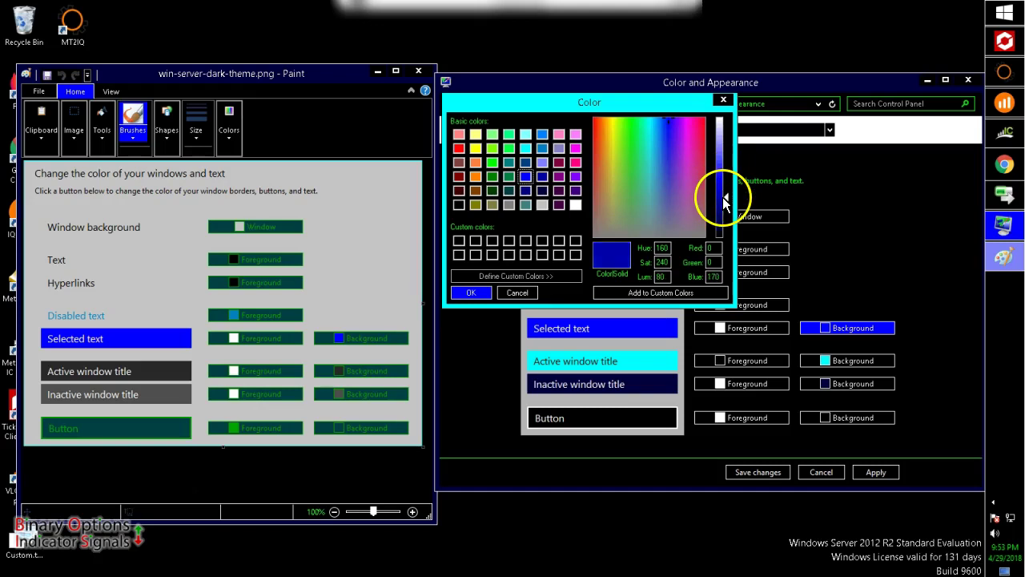
left_click(473, 293)
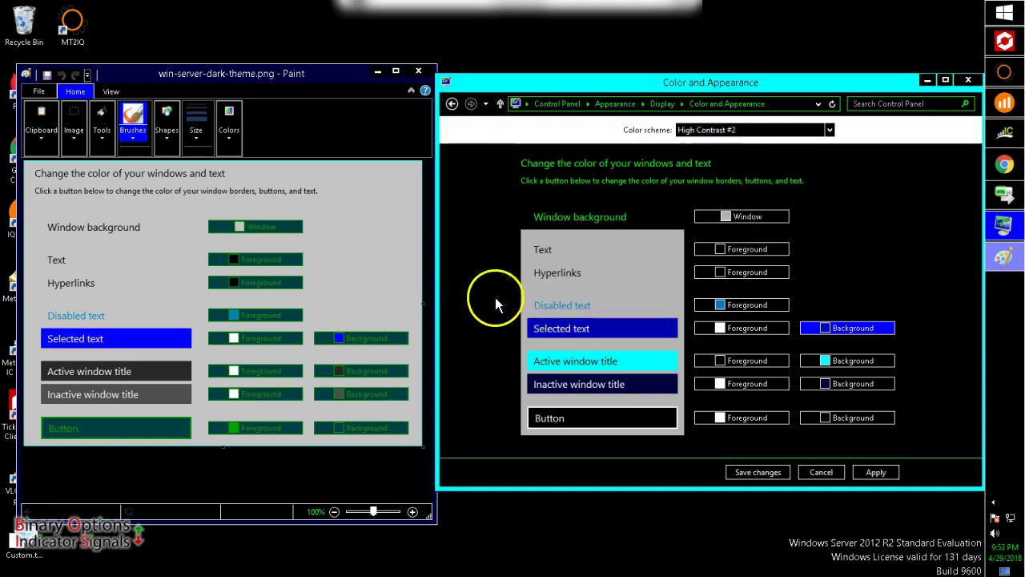
- Set the active window title text to white
left_click(719, 361)
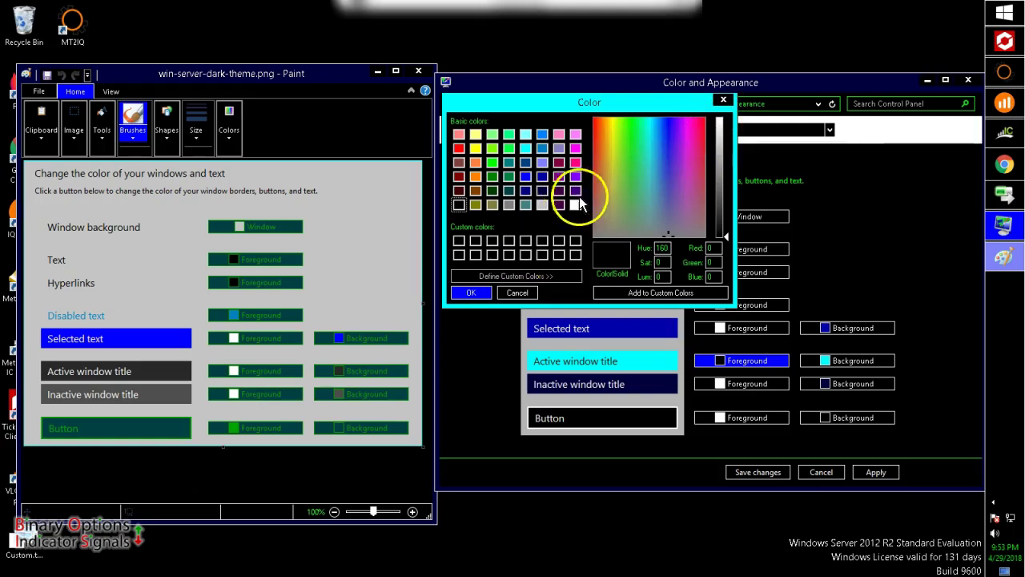
left_click(574, 206)
left_click(471, 292)
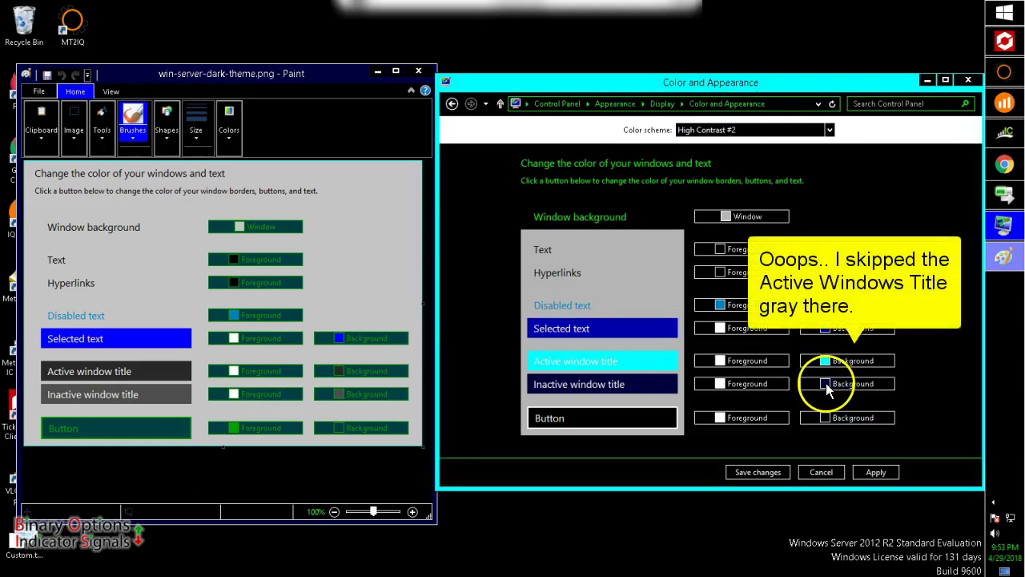
- Give the inactive window title a medium grey background, refining the shade twice
left_click(837, 386)
left_click(458, 205)
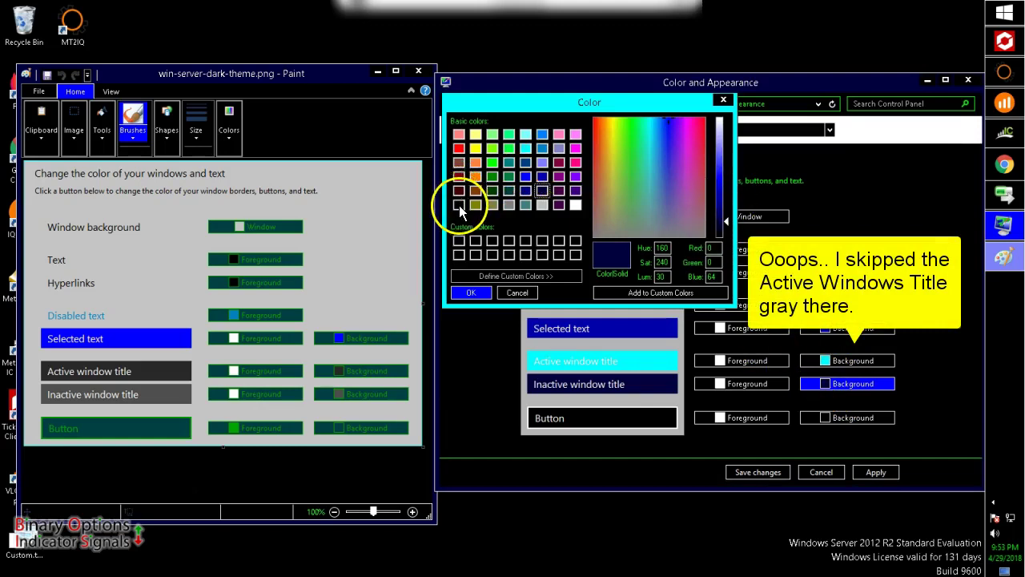
left_click(725, 208)
left_click_drag(724, 214, 728, 237)
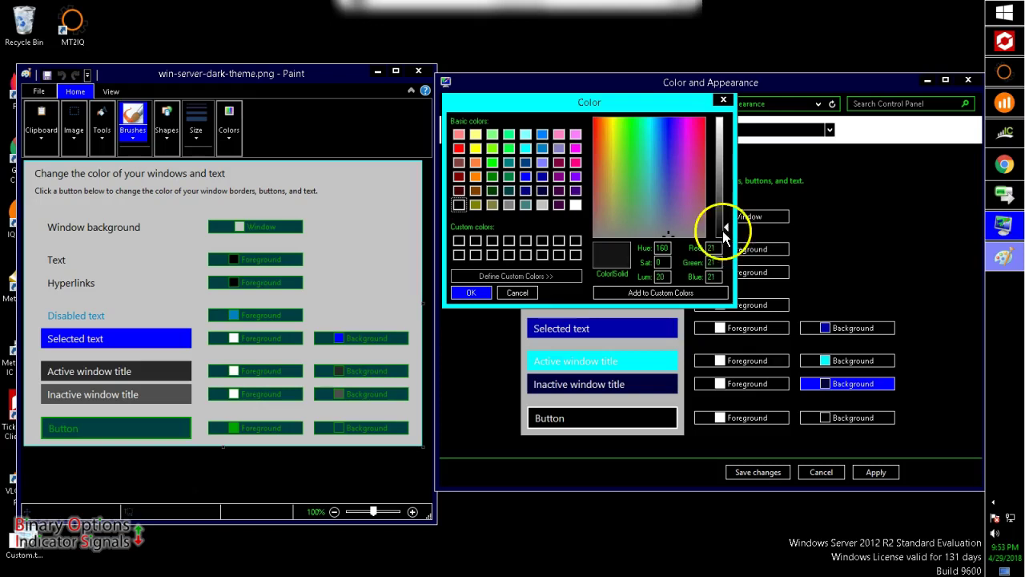
left_click(471, 293)
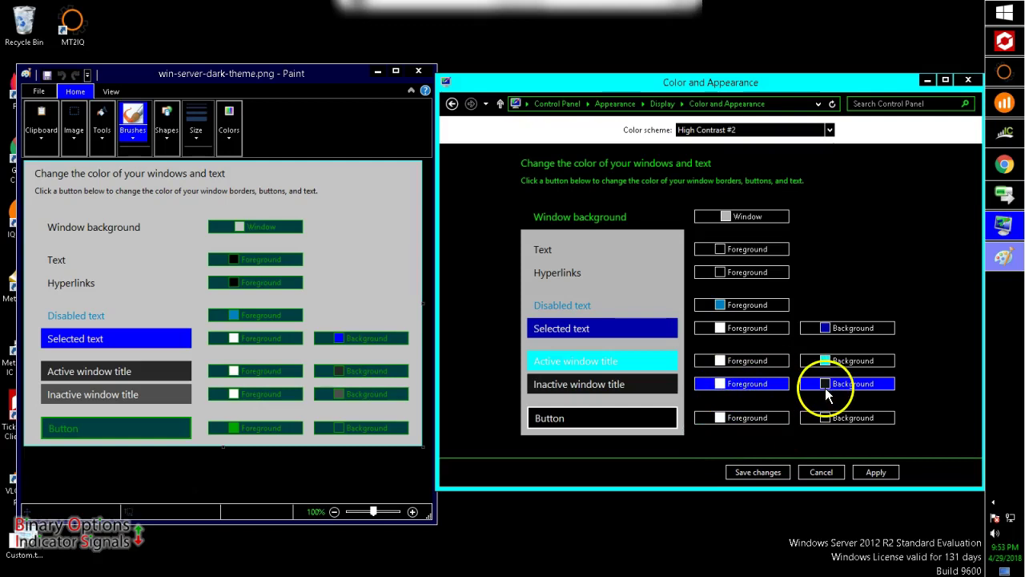
left_click(832, 386)
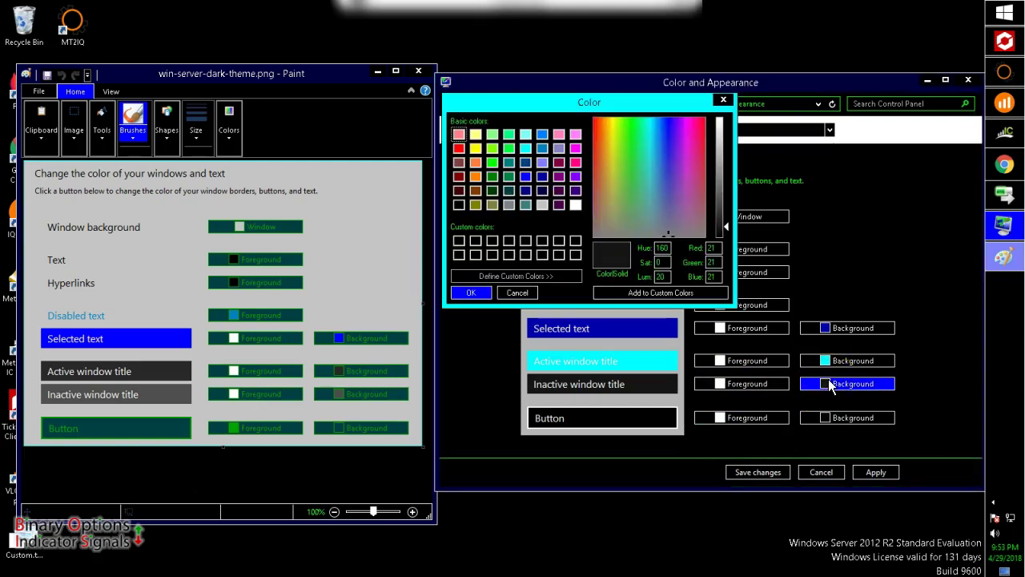
left_click(721, 174)
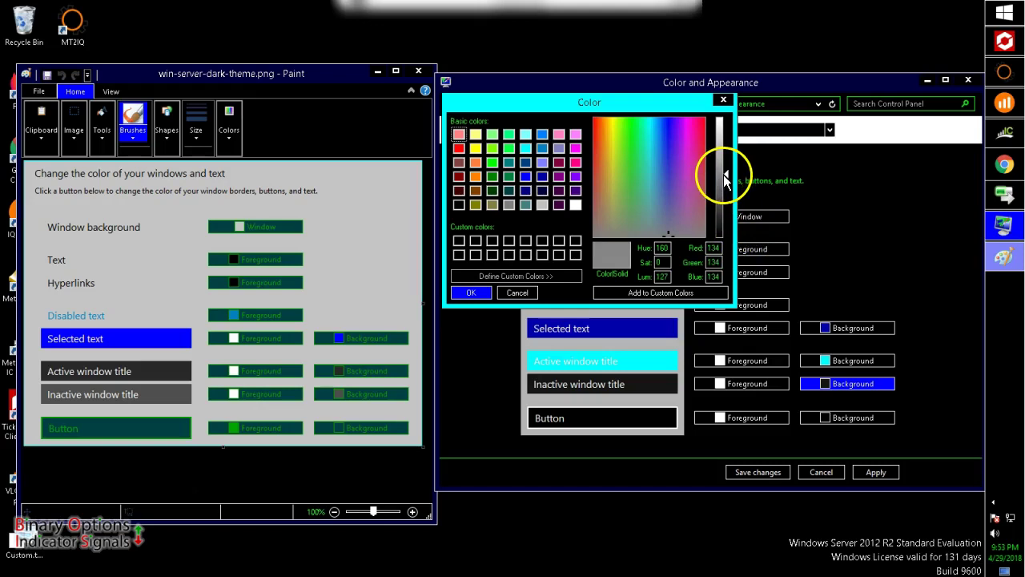
left_click_drag(723, 174, 726, 193)
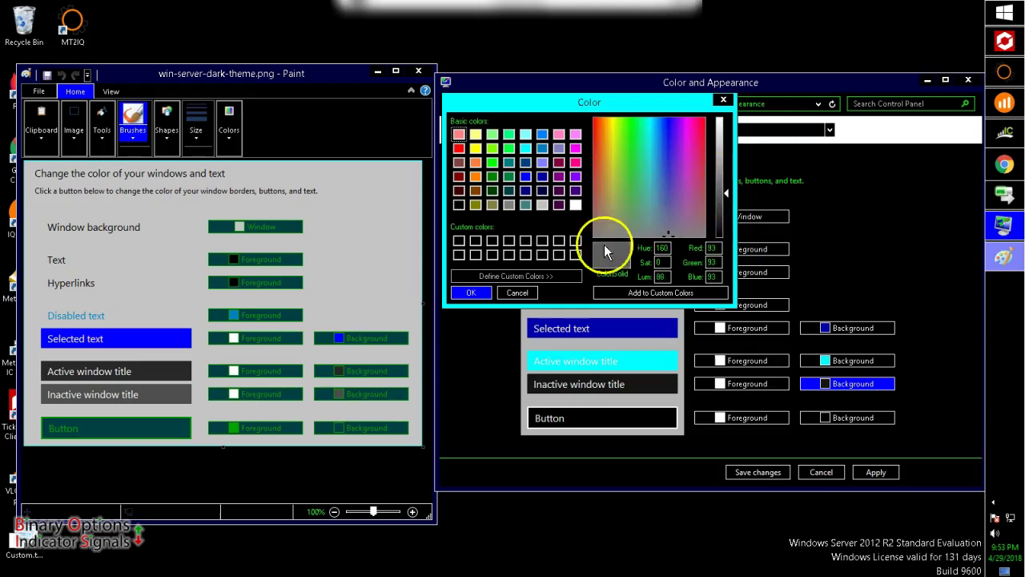
left_click(471, 292)
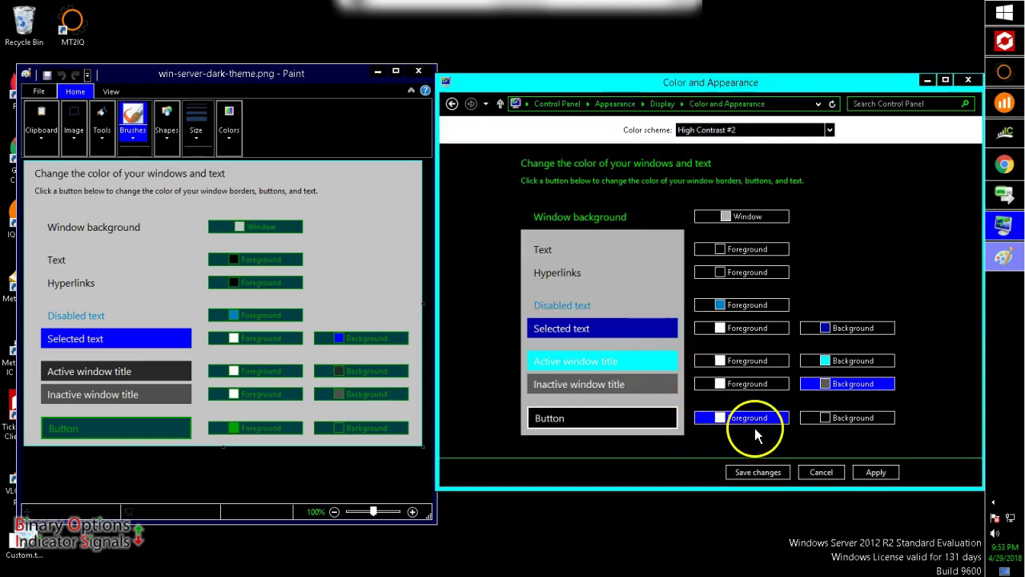
- Set button text to bright green and the button background to dark teal
left_click(722, 418)
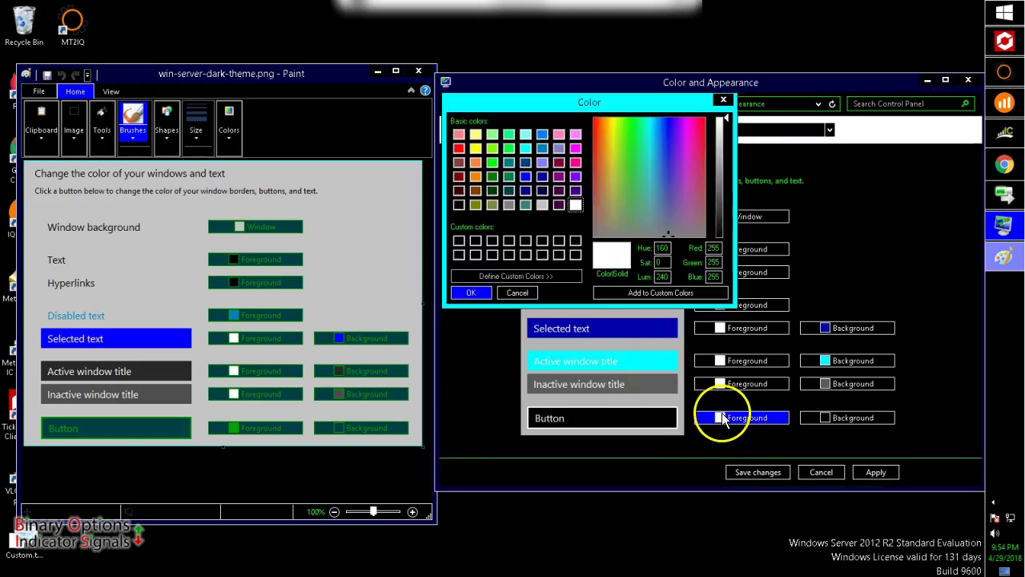
left_click(509, 149)
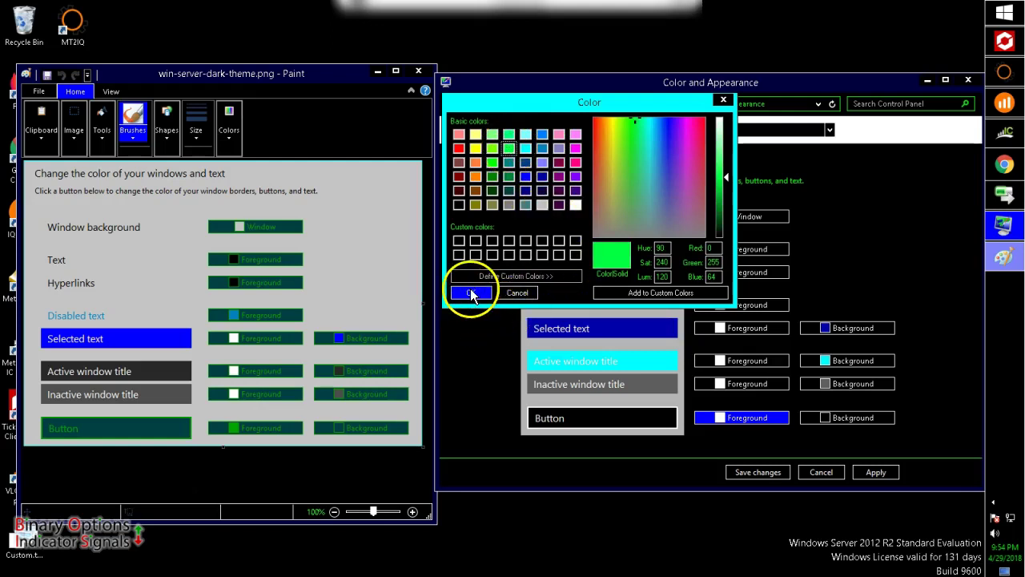
key("Return")
left_click(819, 417)
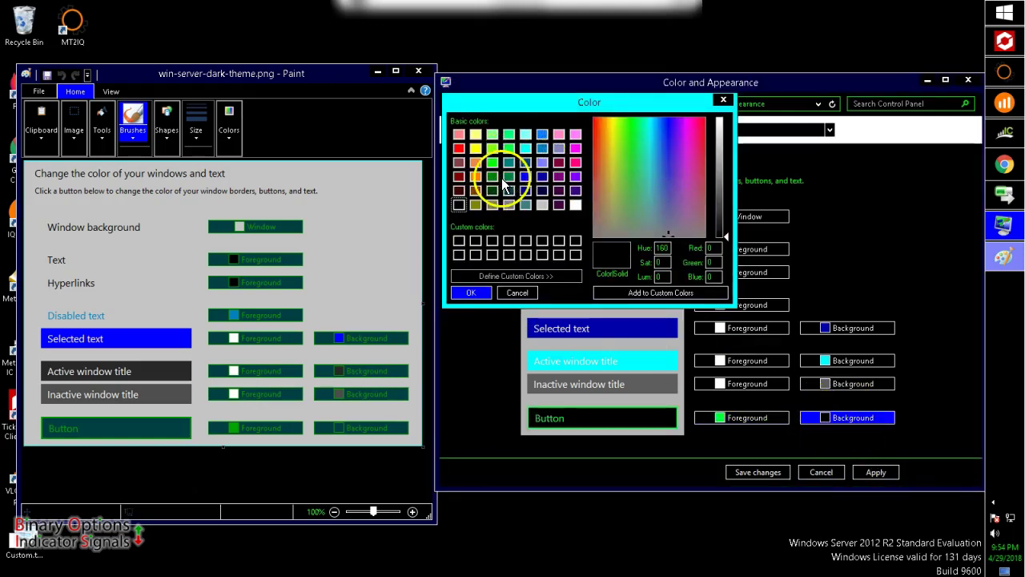
left_click(508, 190)
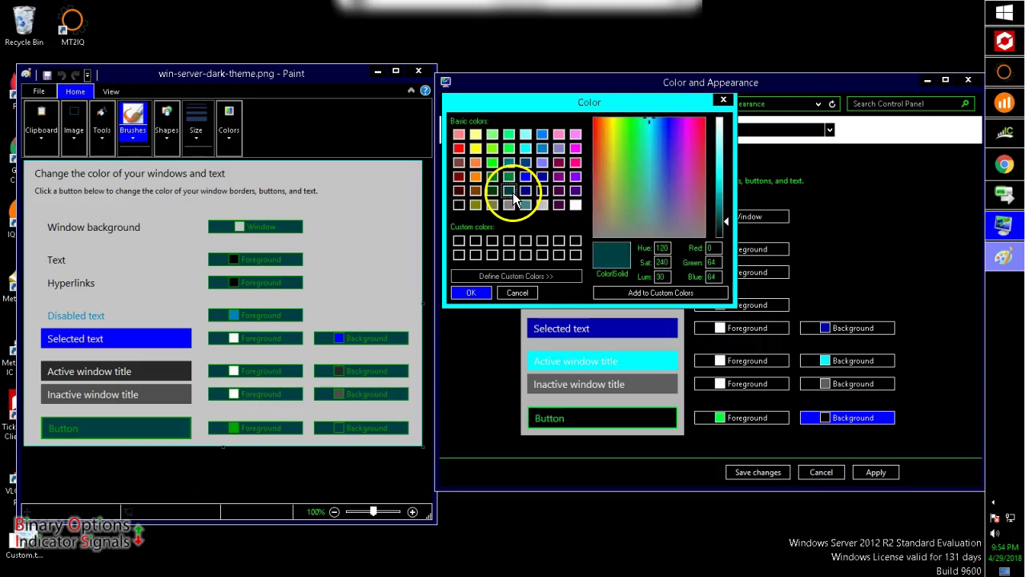
left_click(723, 222)
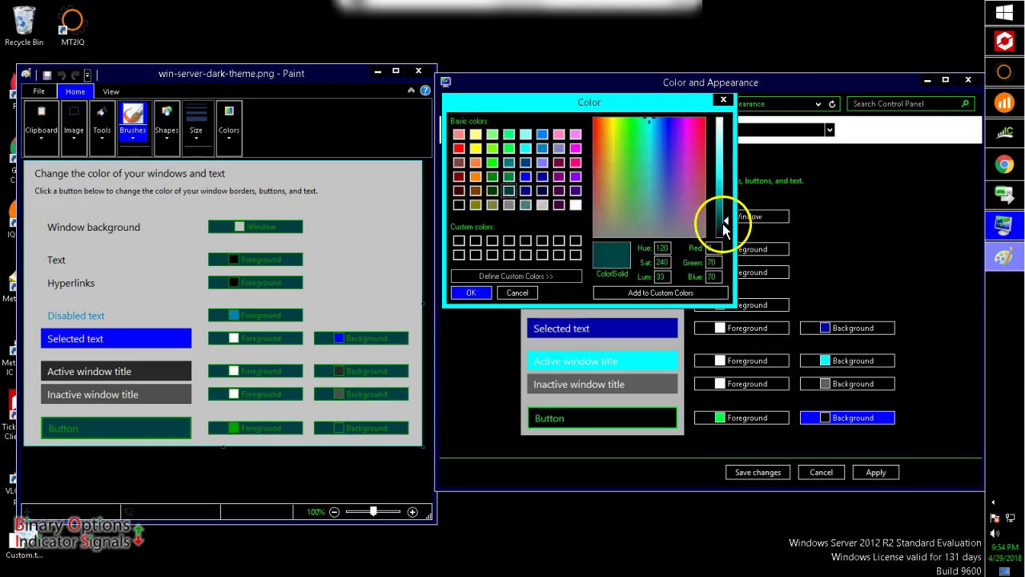
left_click(473, 293)
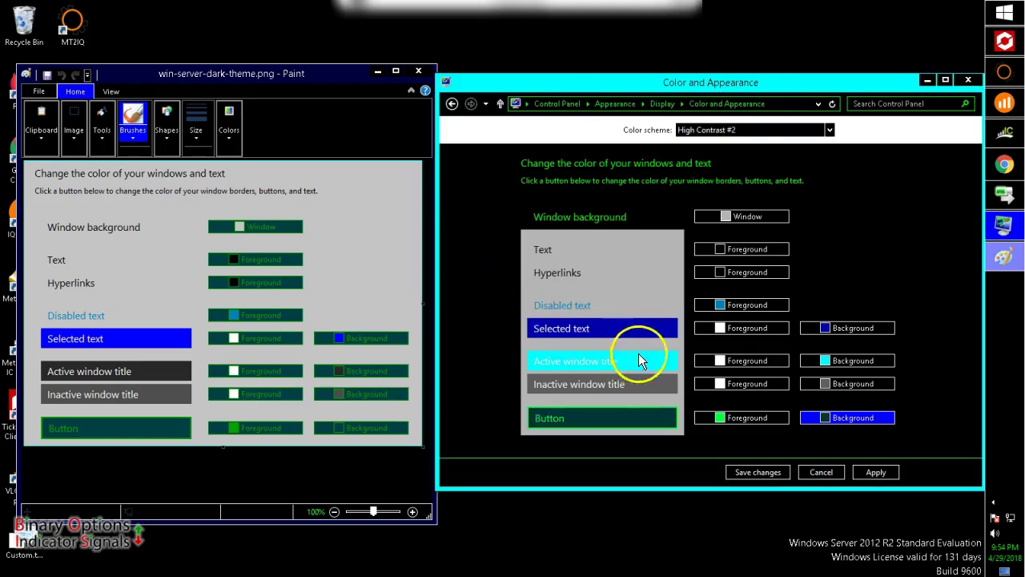
- Apply the custom colours system-wide and view them in File Explorer's Downloads folder
left_click(877, 473)
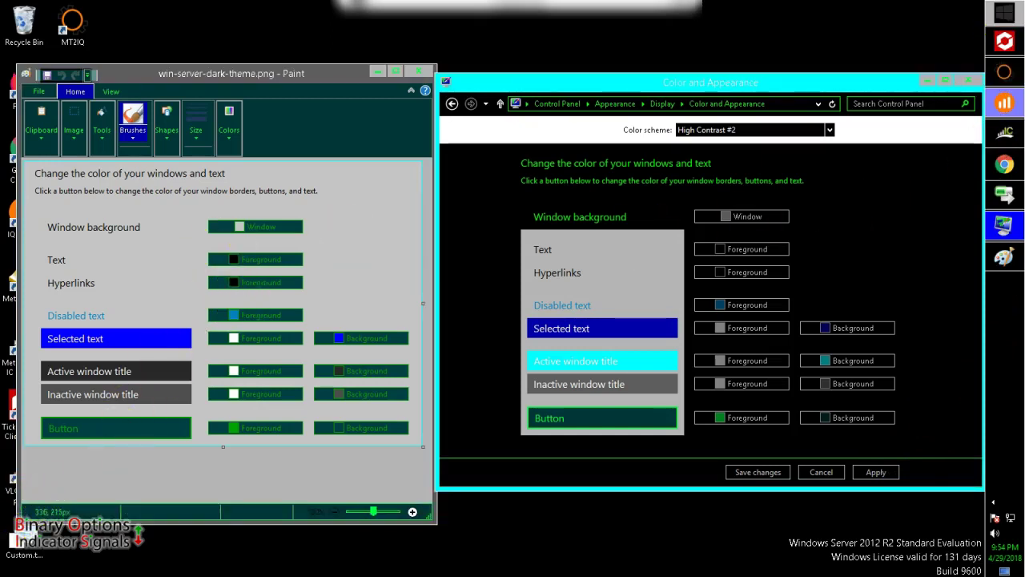
left_click(22, 541)
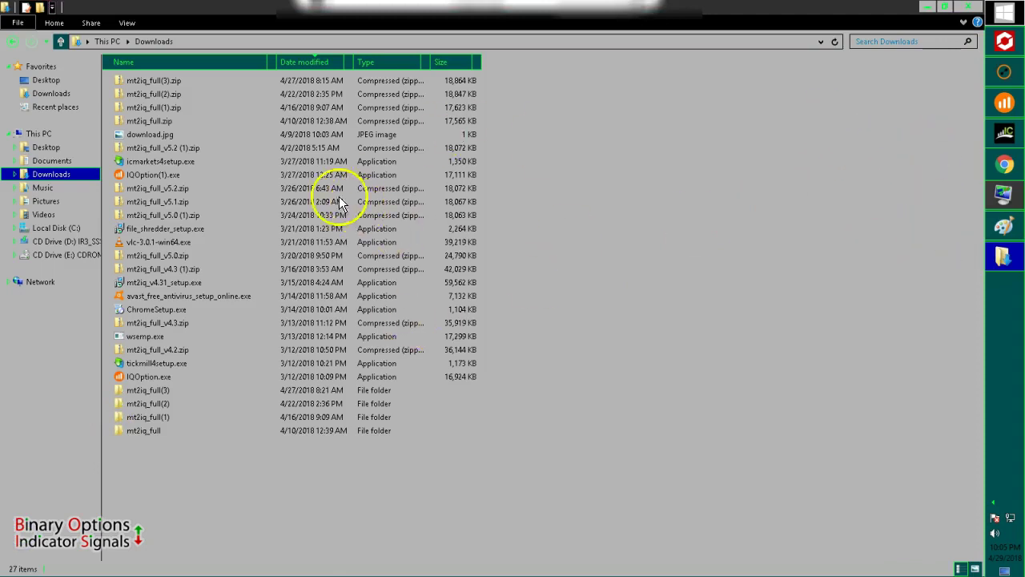
left_click(139, 201)
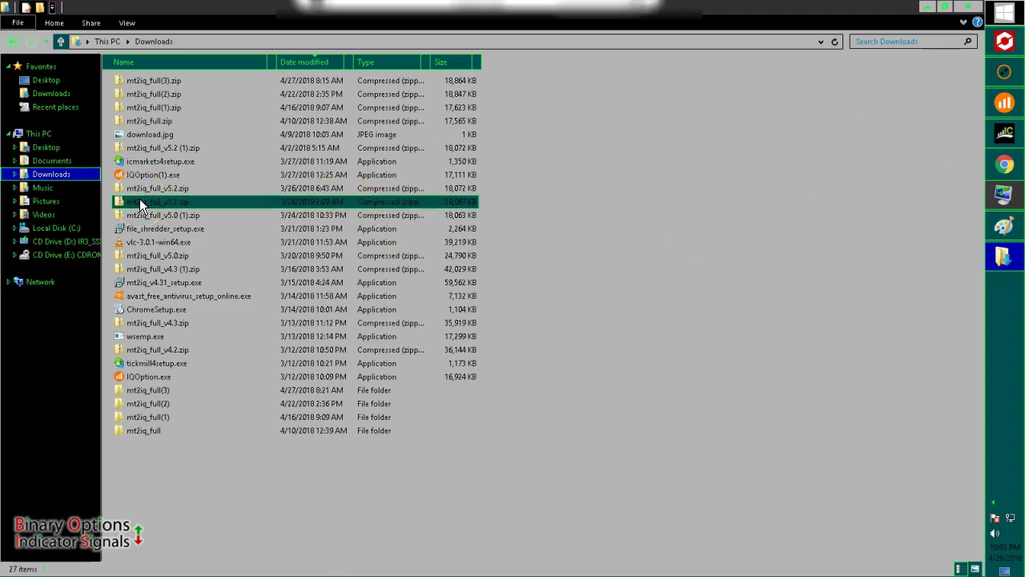
left_click(158, 162)
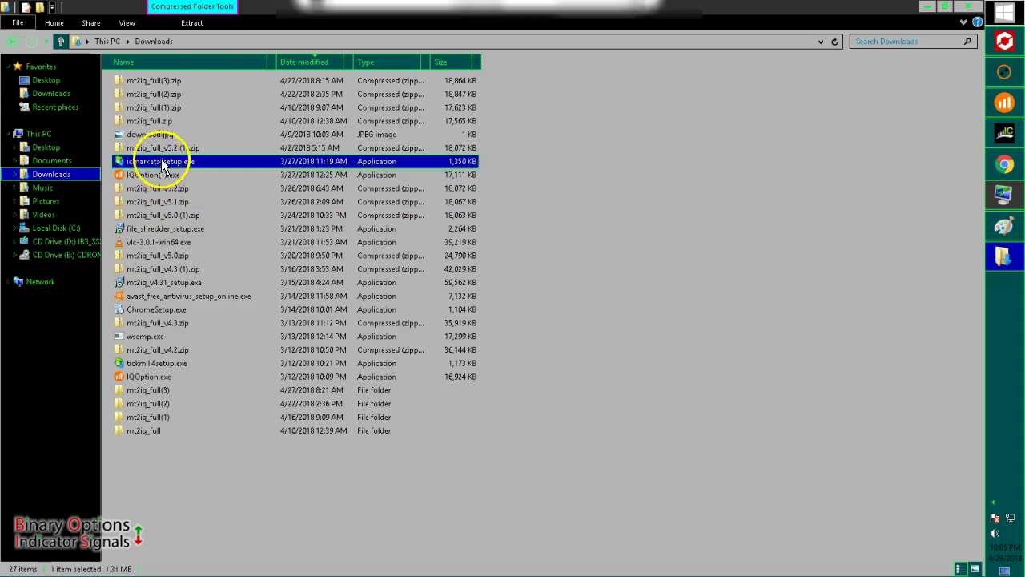
left_click(164, 108)
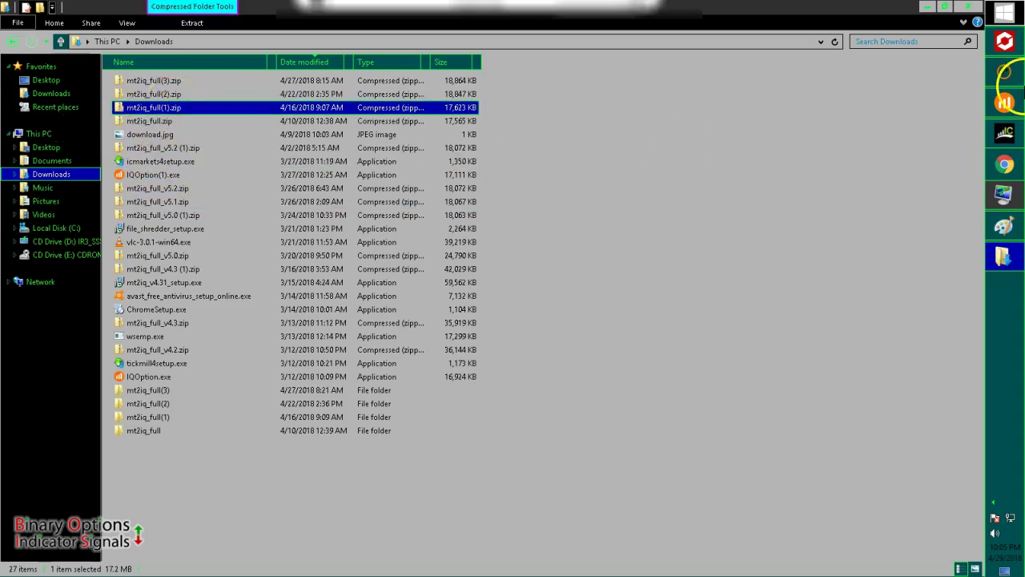
- Switch to MetaTrader 4 to see the EURUSD chart in the new theme
left_click(1007, 44)
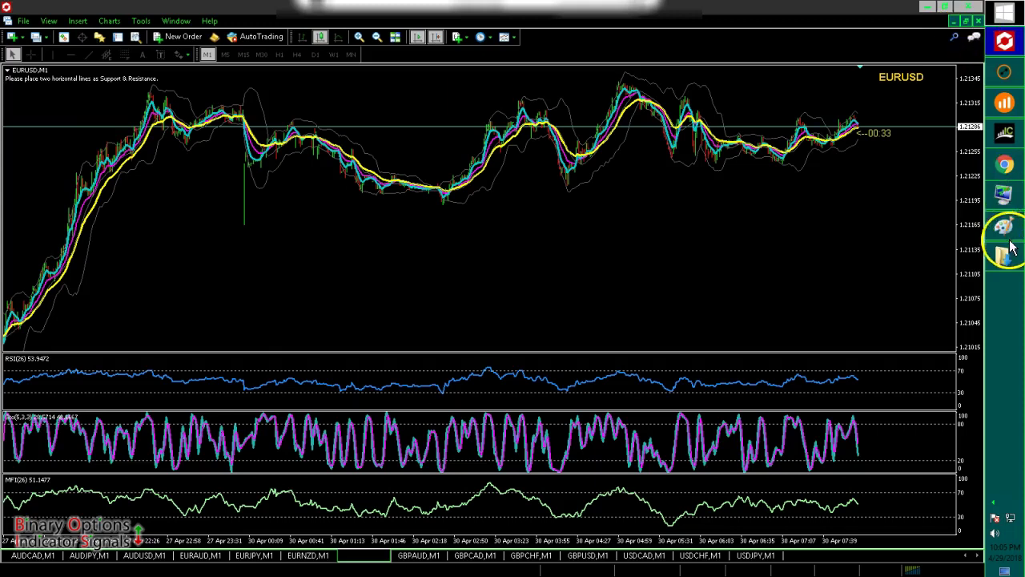
- Return to Color and Appearance and apply the custom High Contrast #2 scheme twice
left_click(1005, 196)
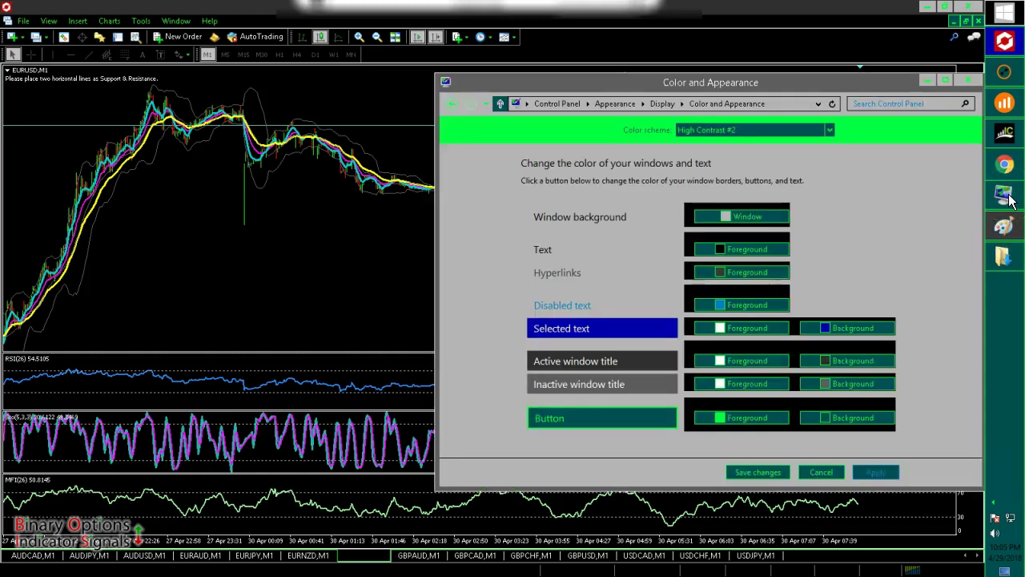
left_click(871, 472)
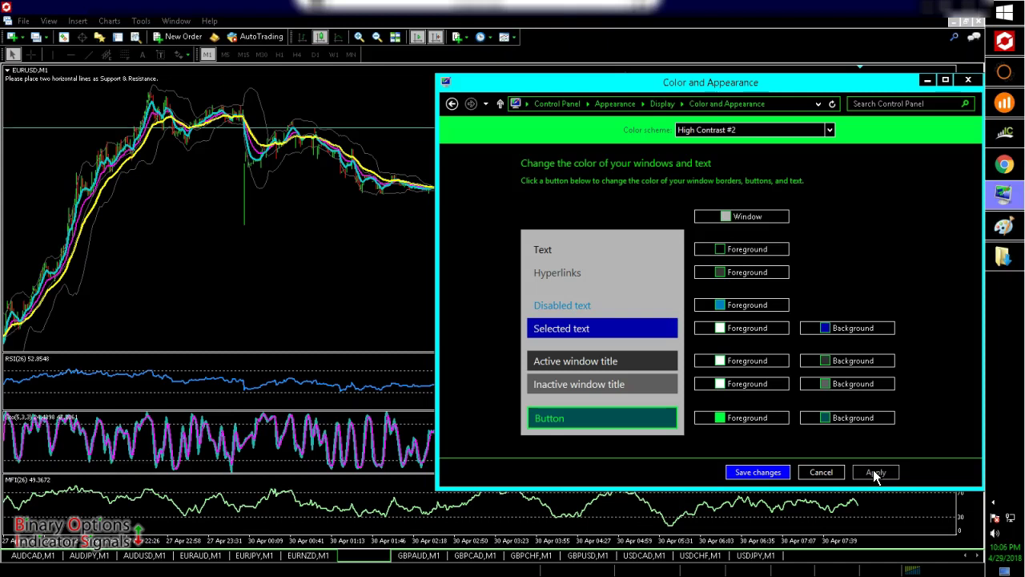
left_click(875, 474)
- Darken the button background teal slightly and apply the updated scheme
left_click(829, 420)
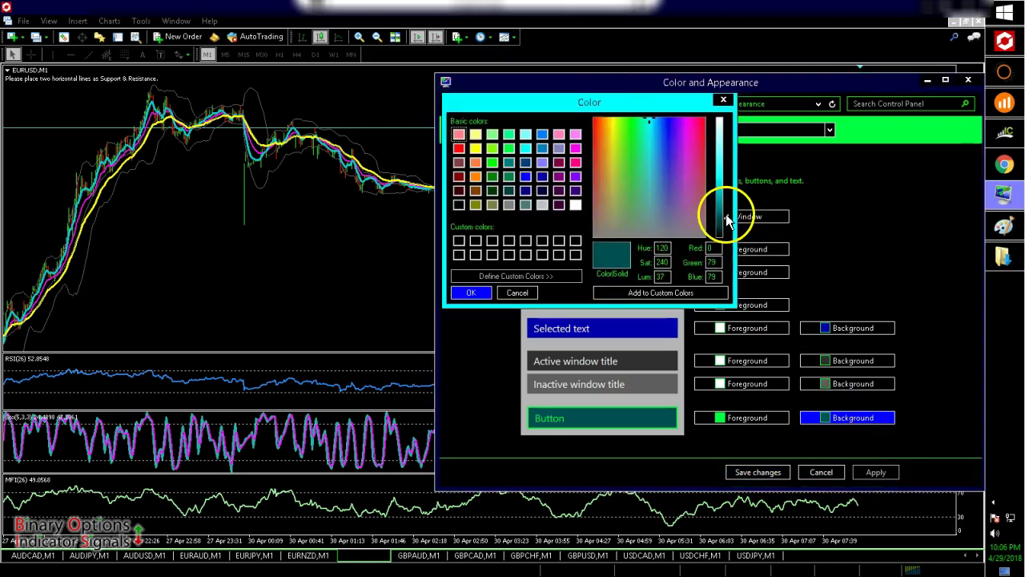
left_click_drag(726, 216, 725, 222)
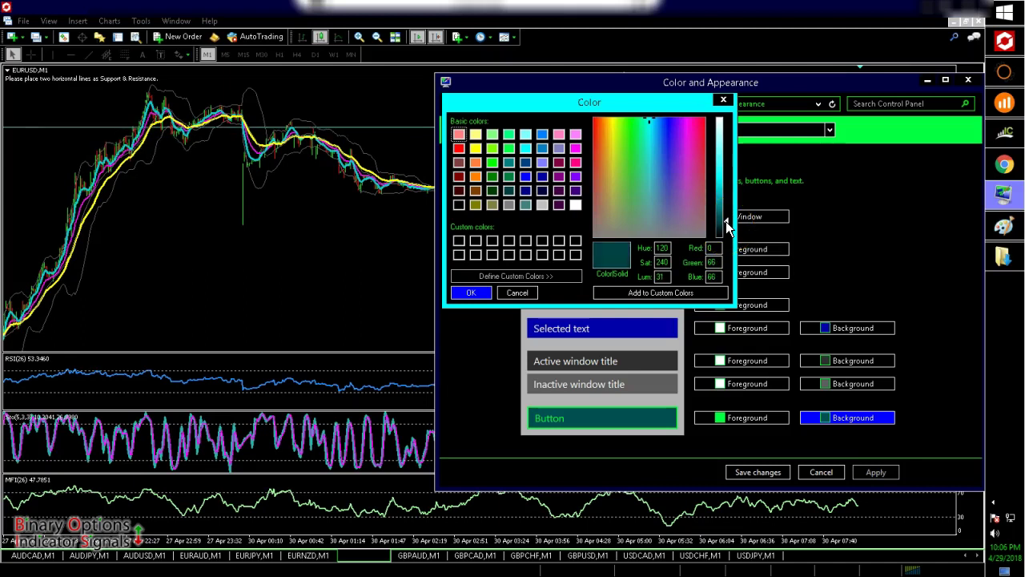
left_click(471, 293)
left_click(882, 471)
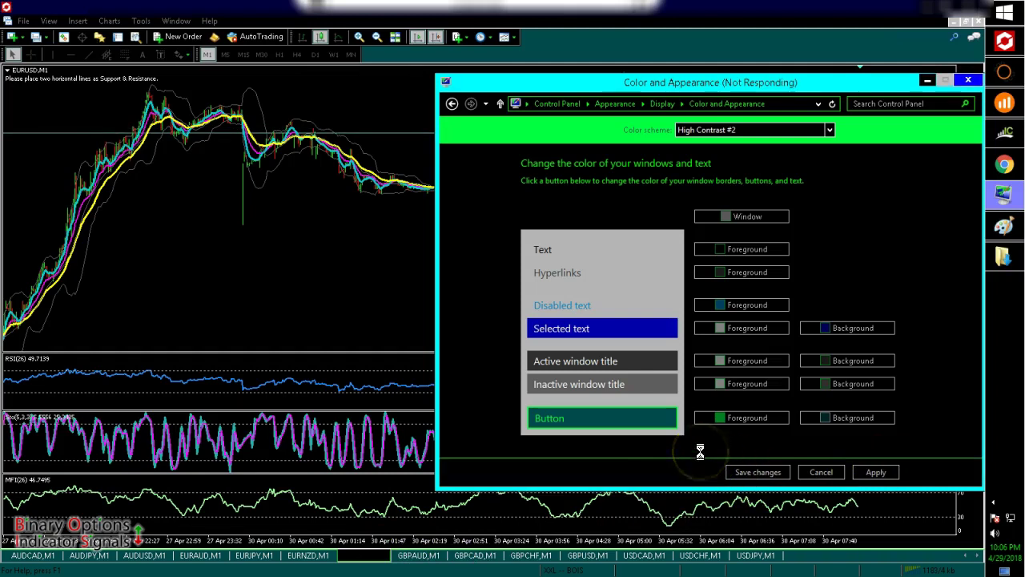
left_click(716, 423)
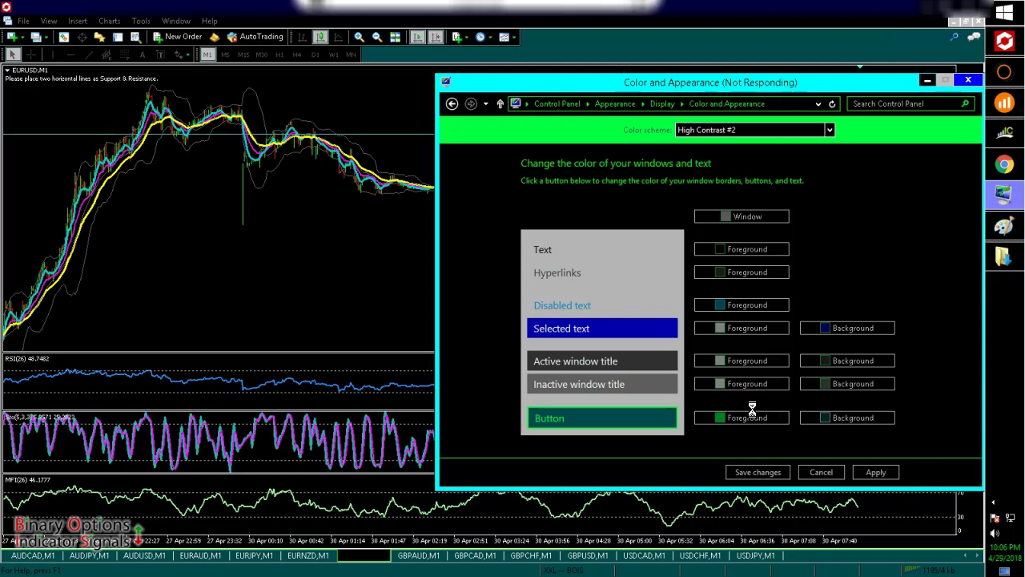
left_click(649, 333)
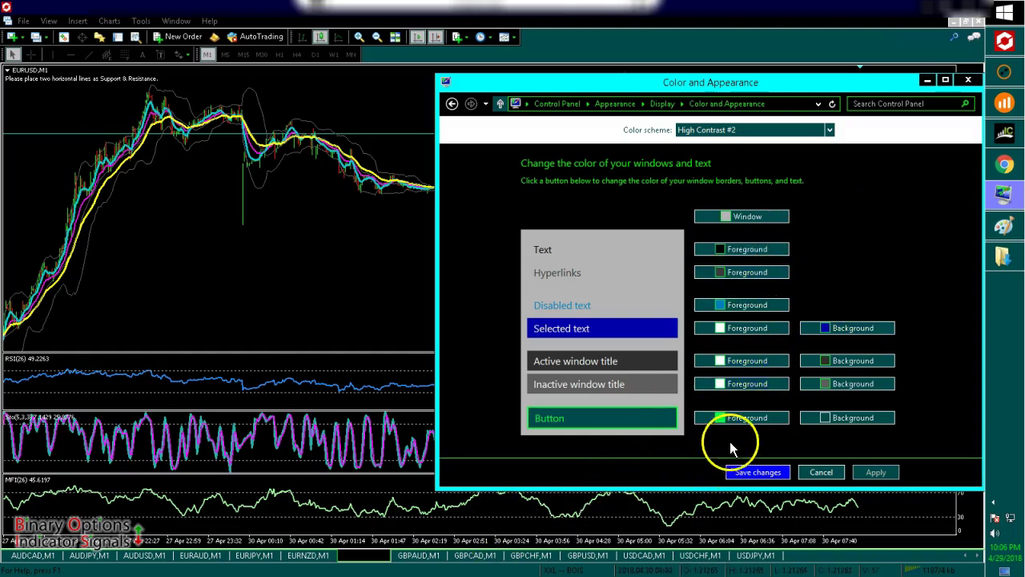
- Make the grey window background slightly darker by lowering its luminance, and apply it
left_click(726, 217)
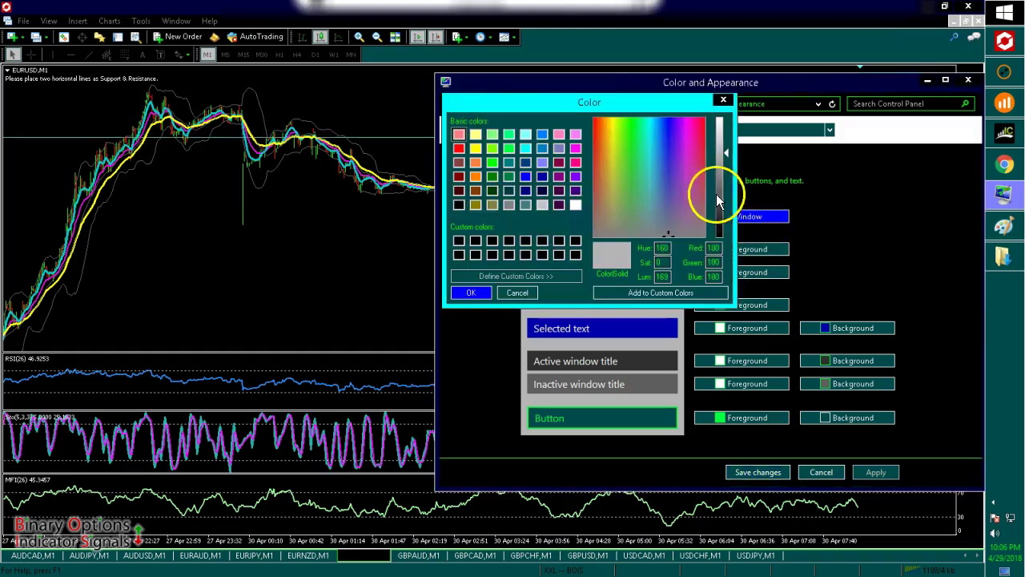
left_click(724, 161)
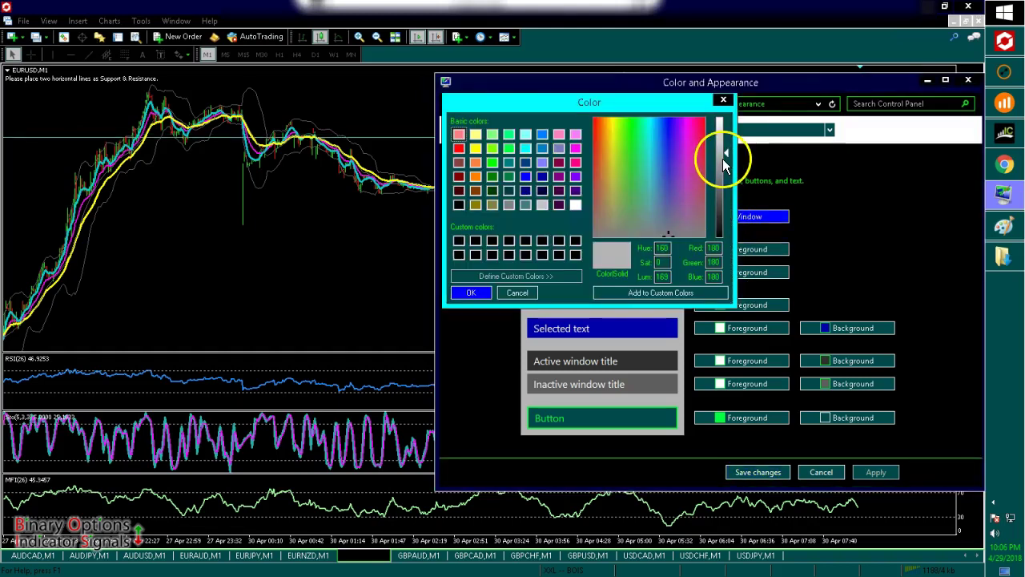
left_click(471, 292)
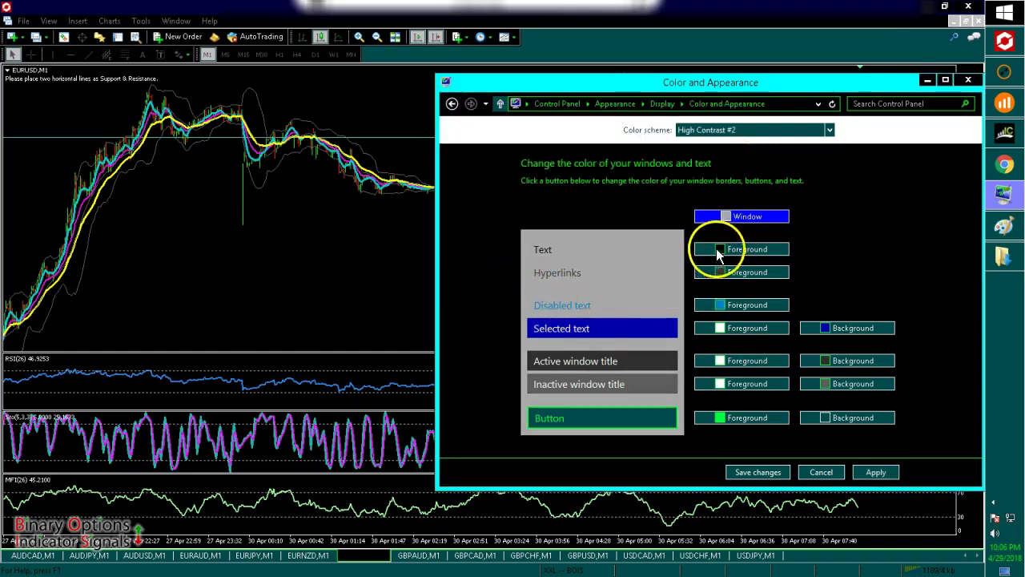
left_click(874, 473)
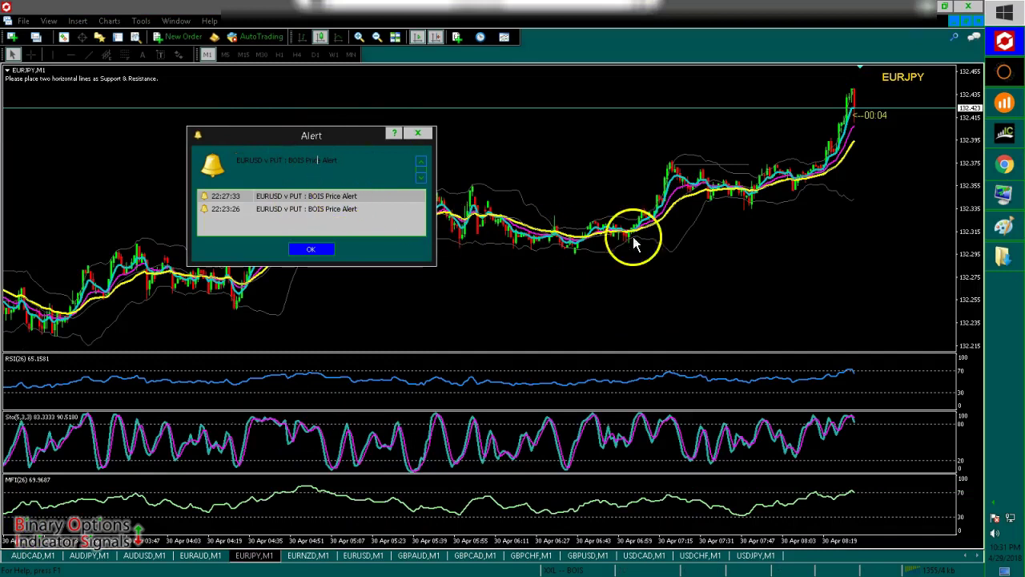
- Bring up the MT2IQ Statistics & Trades History window to view it in the custom colours
left_click(1008, 74)
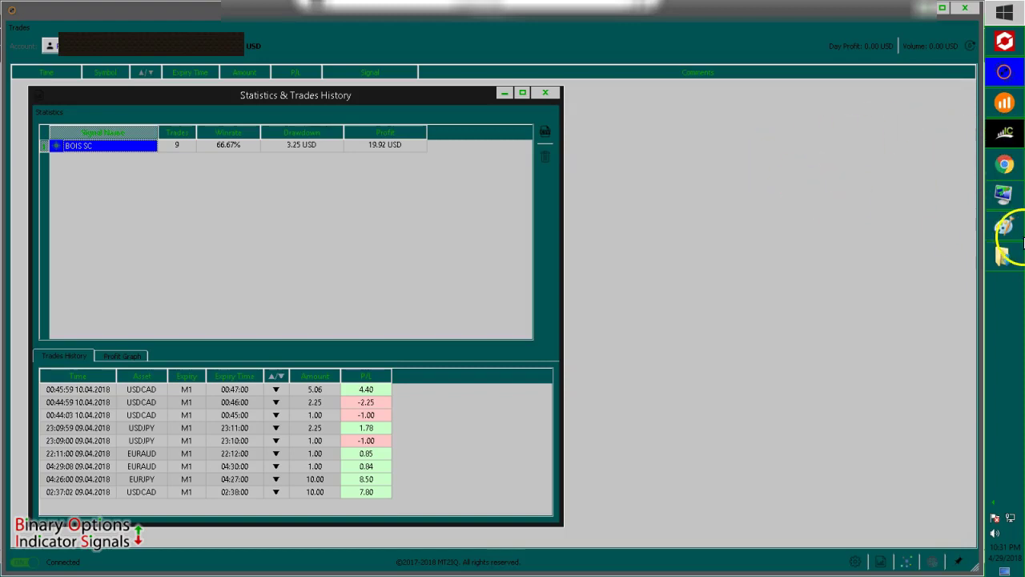
- Return to Color and Appearance and save the custom colour scheme changes
left_click(1010, 198)
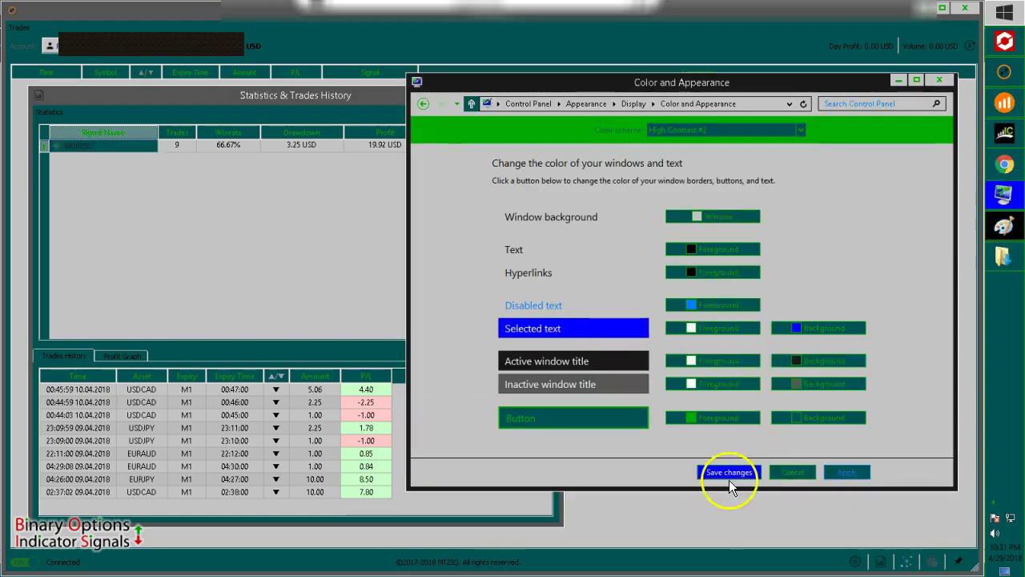
left_click(729, 476)
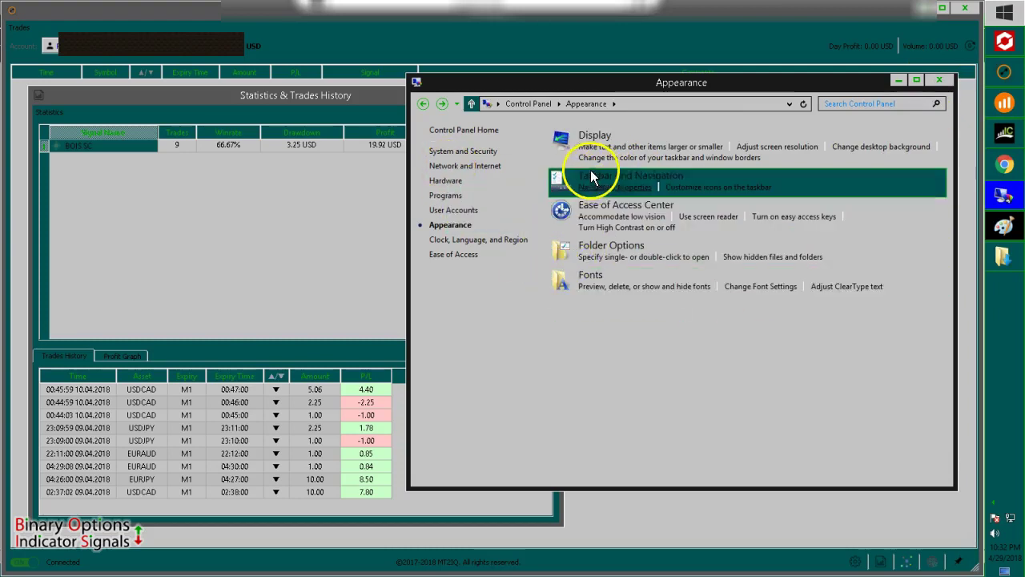
- Open System and Security, then close the Control Panel window
left_click(476, 152)
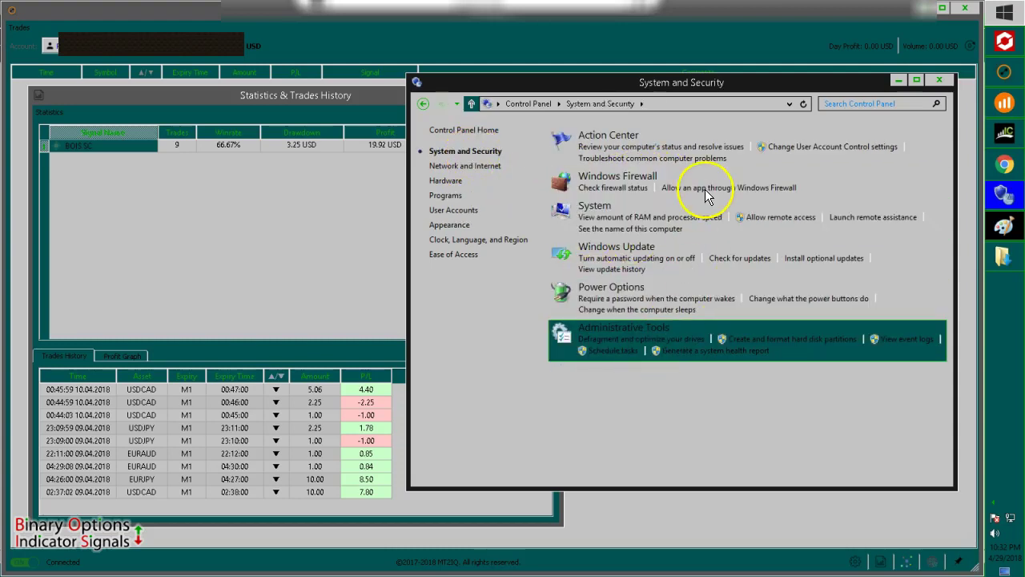
left_click(939, 79)
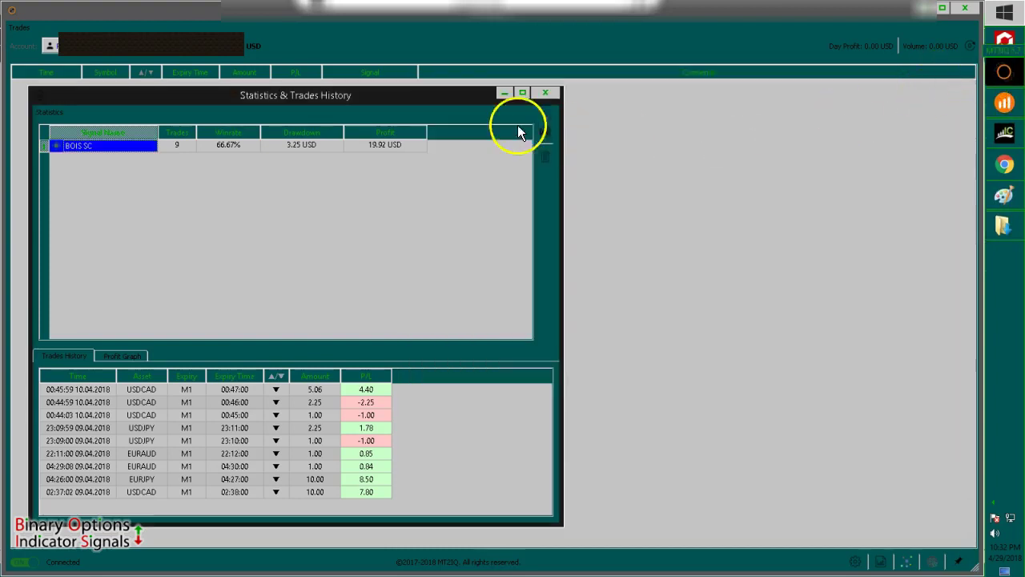
left_click(1008, 50)
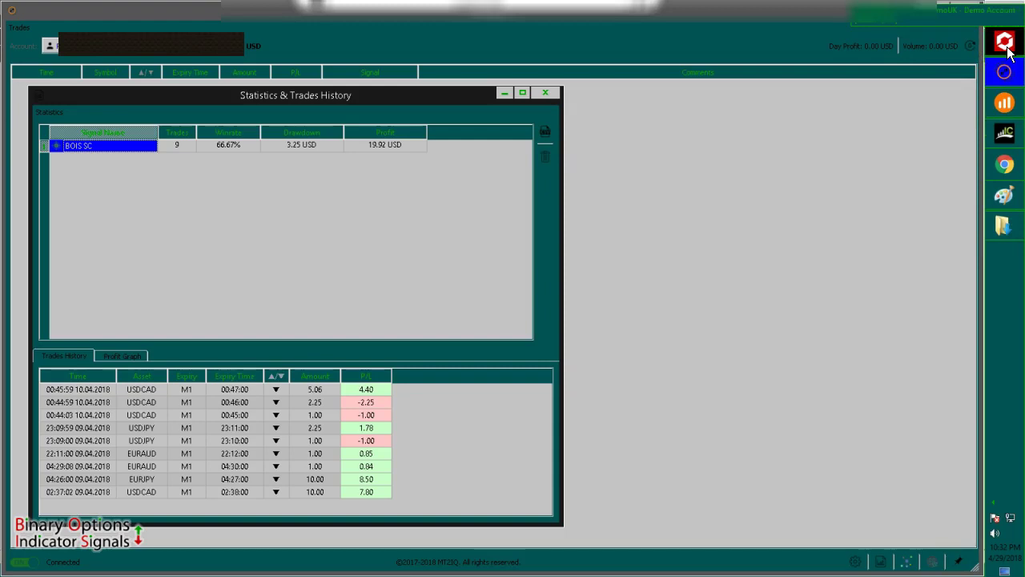
left_click(1008, 50)
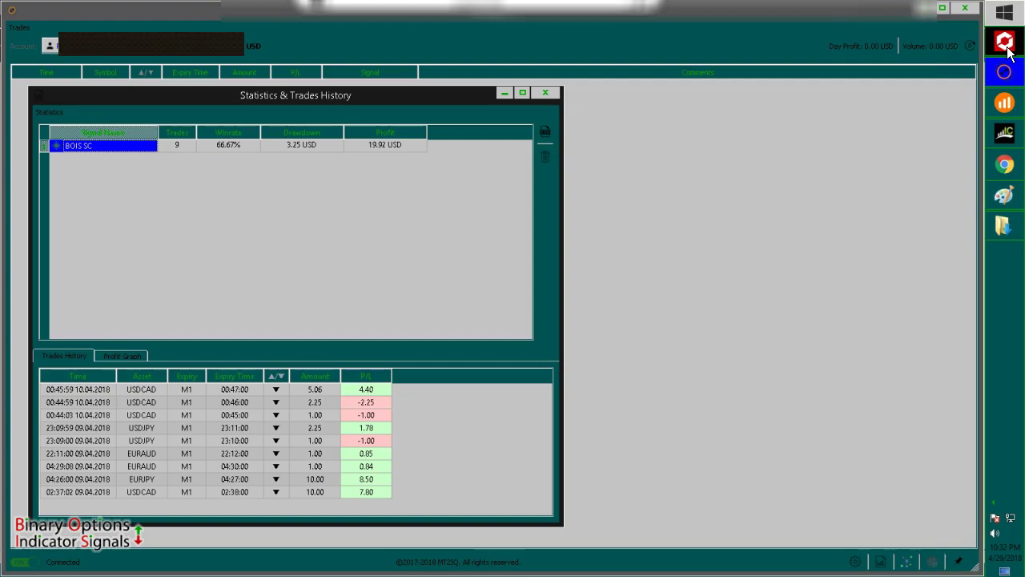
left_click(1003, 227)
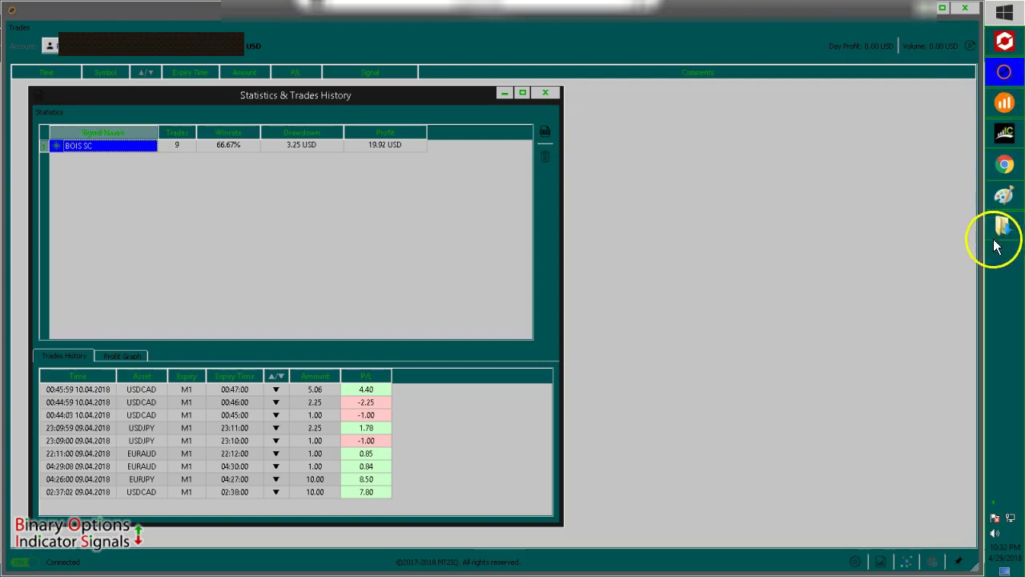